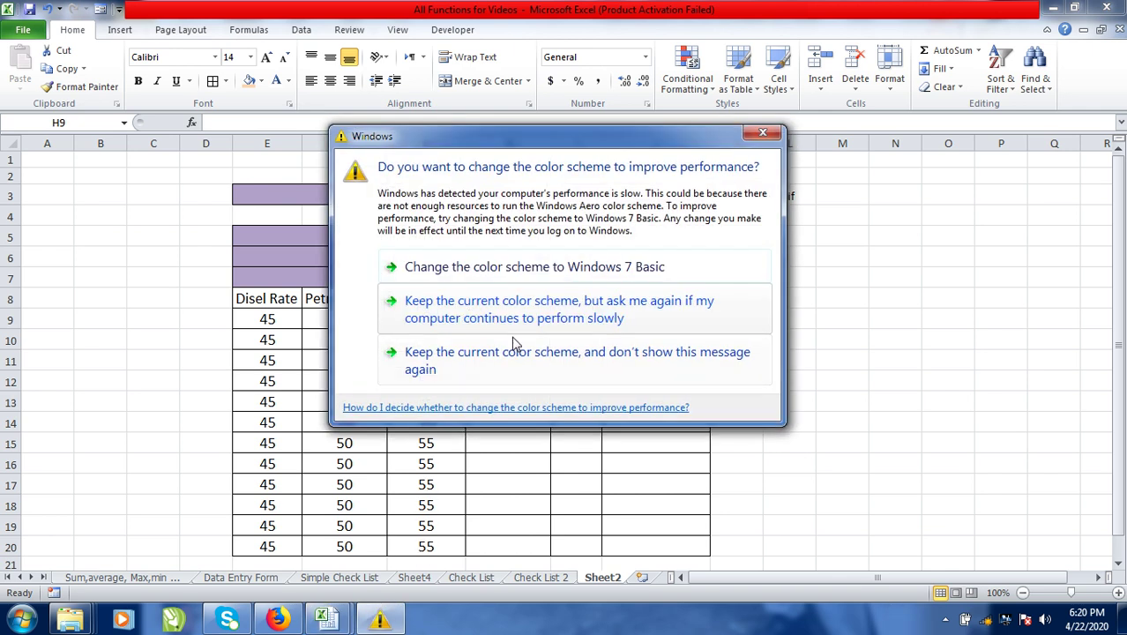
# - Dismiss the Windows color scheme prompt without choosing any of its options
pyautogui.click(763, 135)
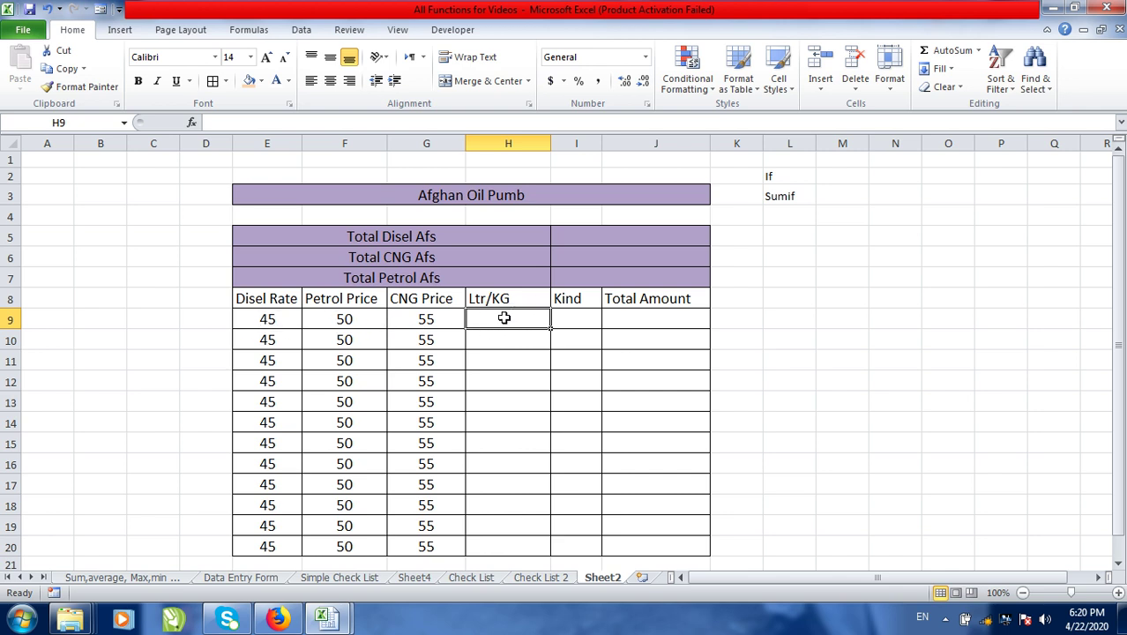
# - Enter a sample sale in row 9 with 10 as the Ltr/KG quantity and P as the kind
pyautogui.click(577, 314)
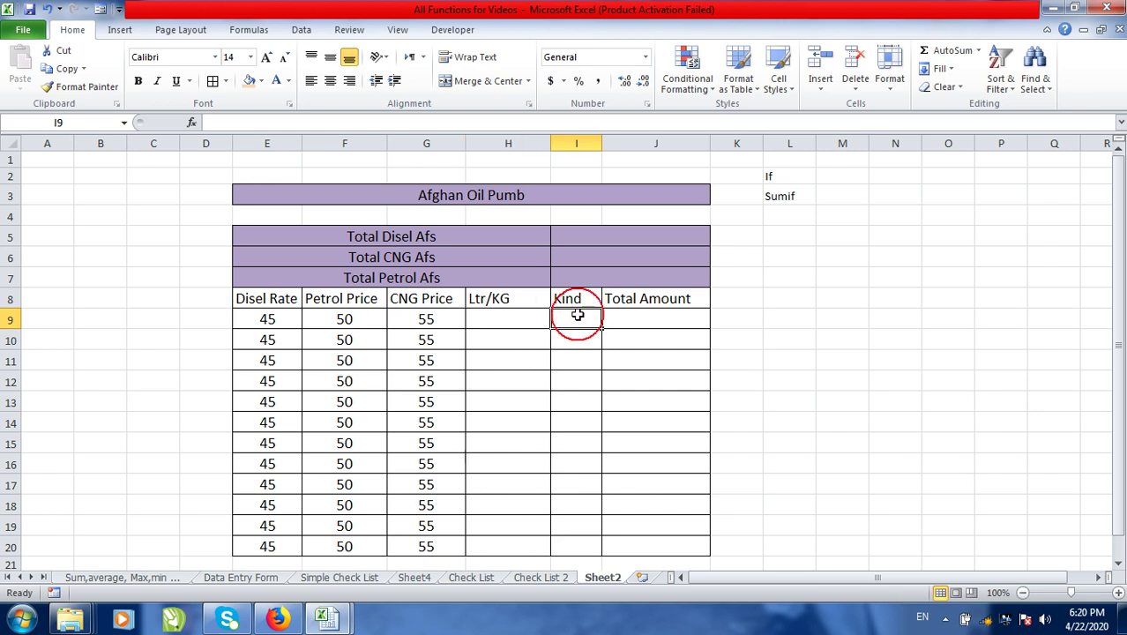
pyautogui.click(514, 317)
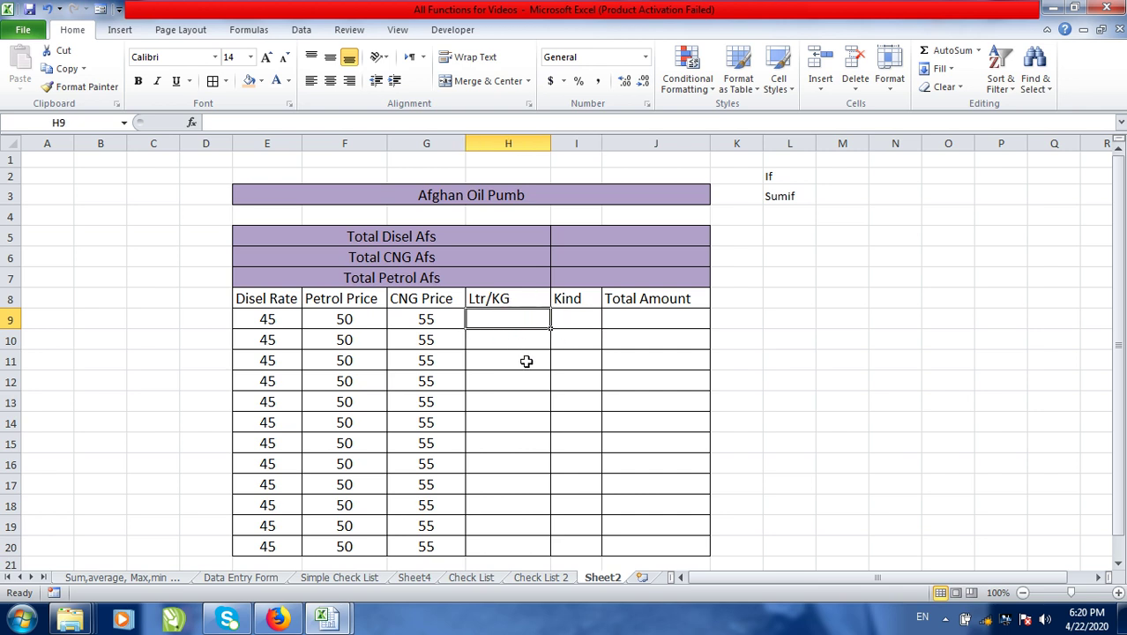
pyautogui.write('10')
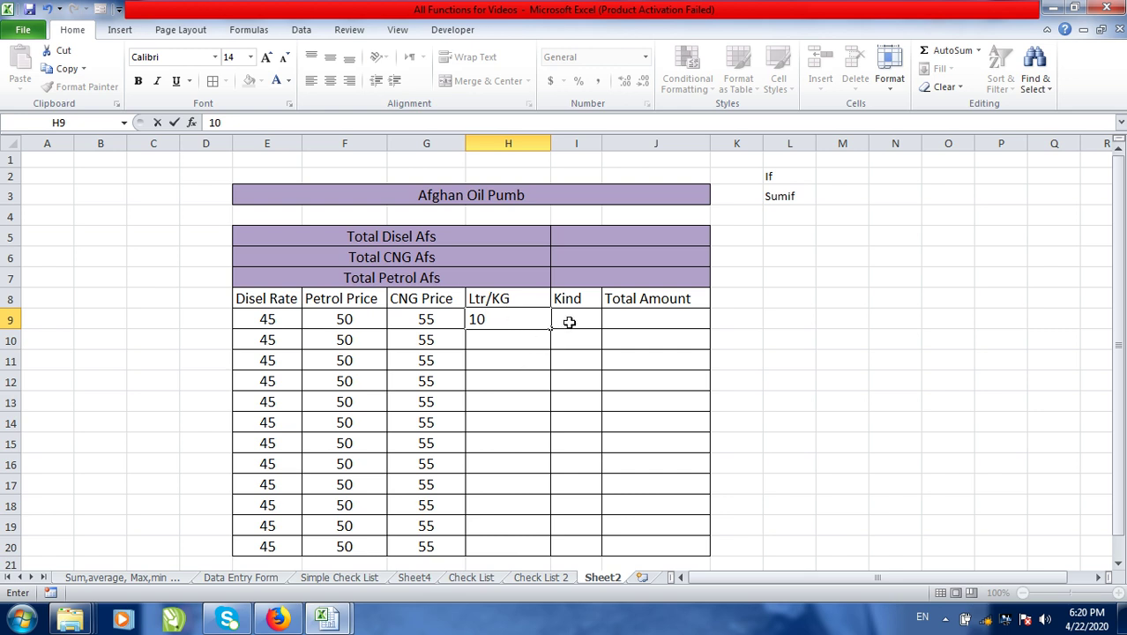
pyautogui.click(570, 322)
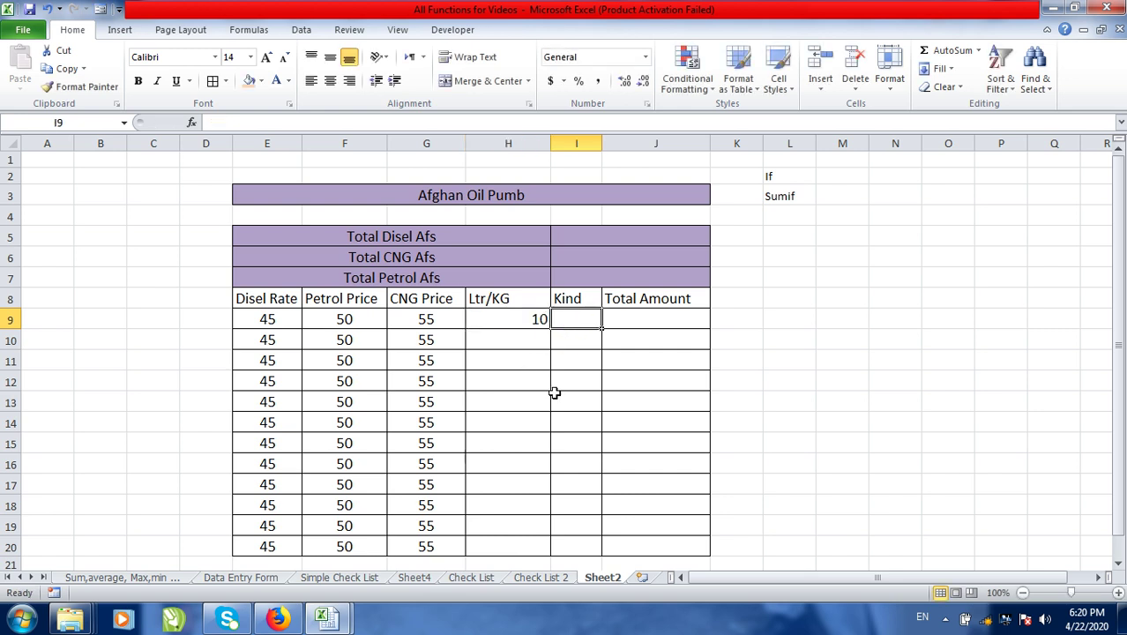
pyautogui.write('P')
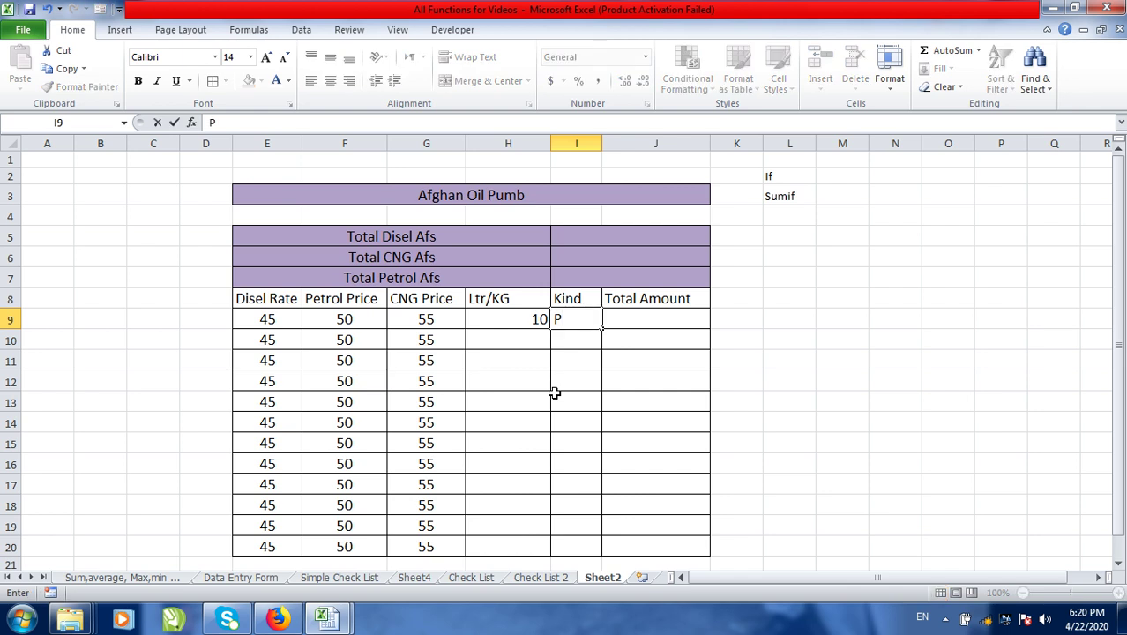
pyautogui.press('Return')
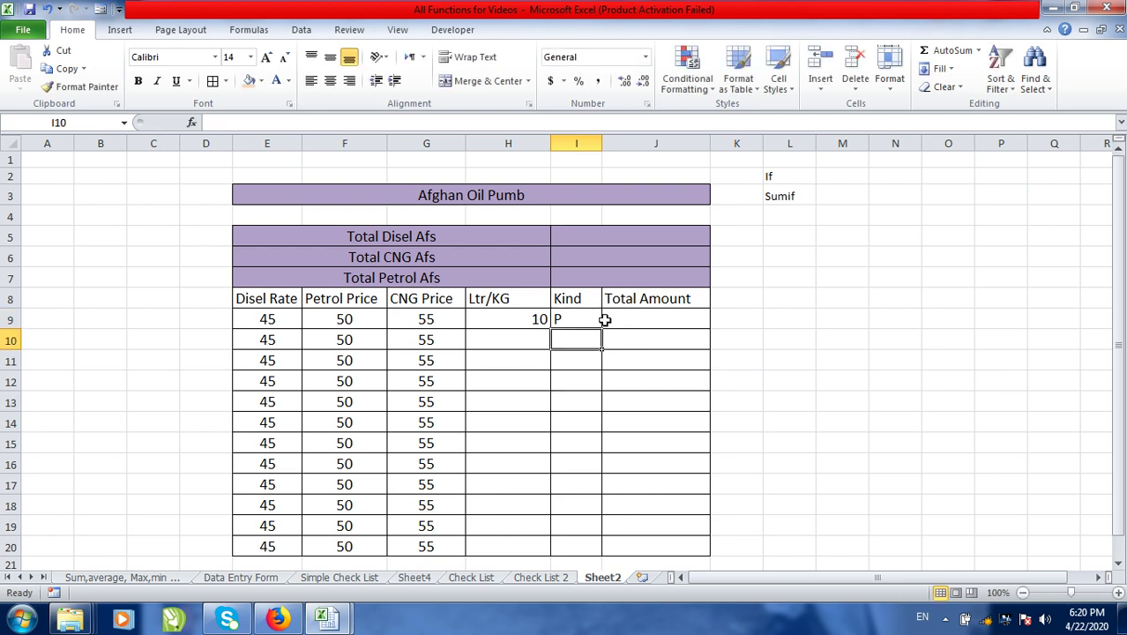
pyautogui.click(635, 322)
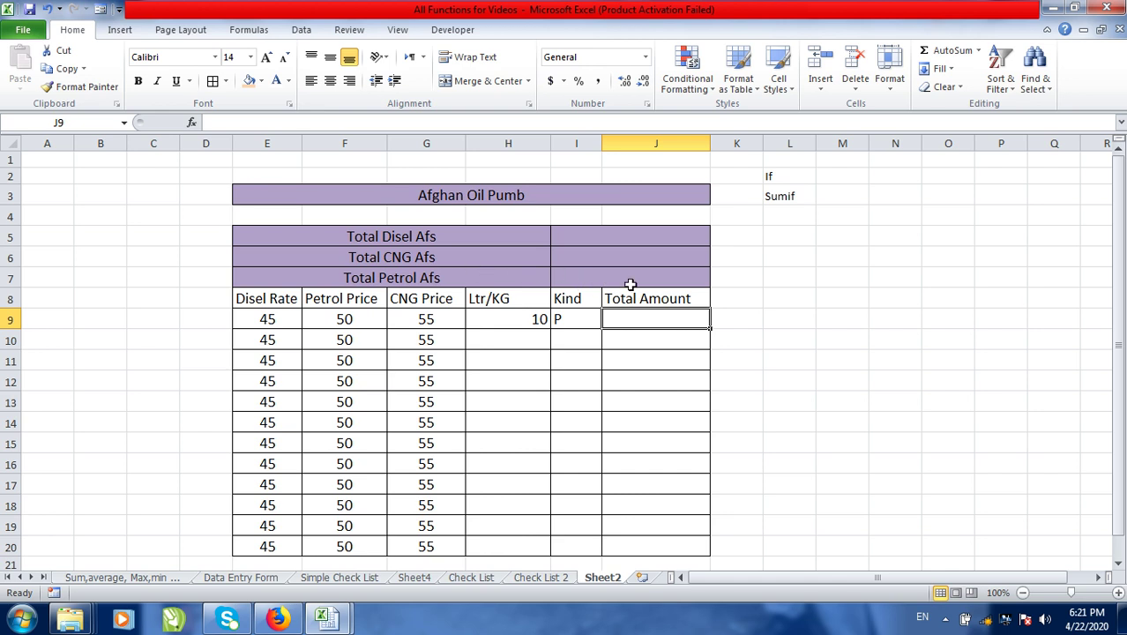
# - Enter a sample sale in row 10 with 10 as the Ltr/KG quantity and D as the kind
pyautogui.click(528, 336)
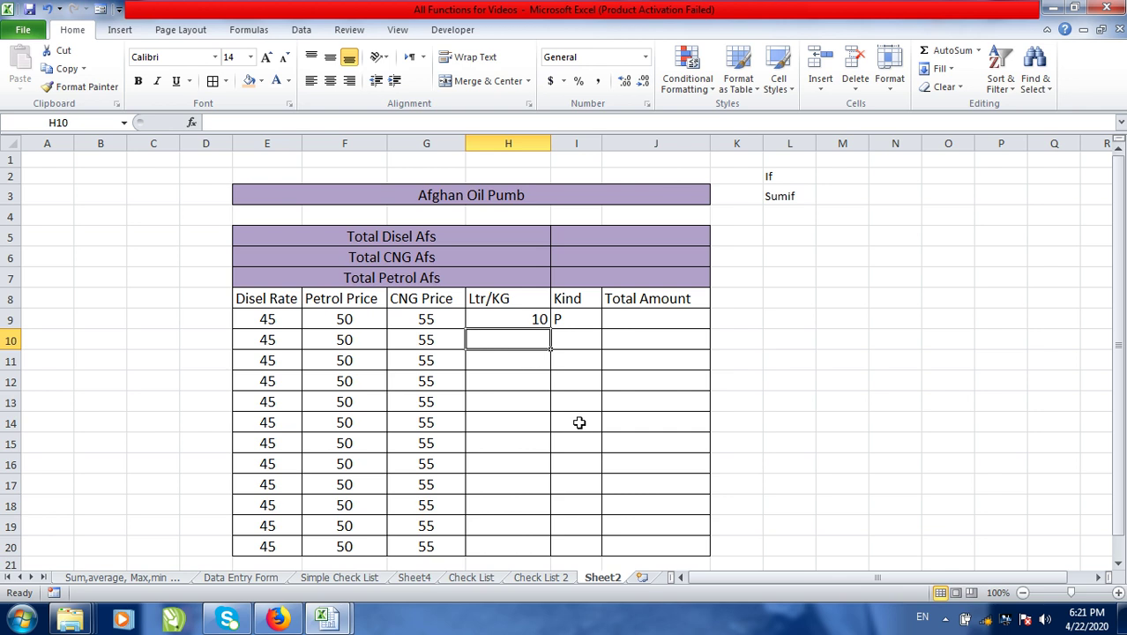
pyautogui.write('10')
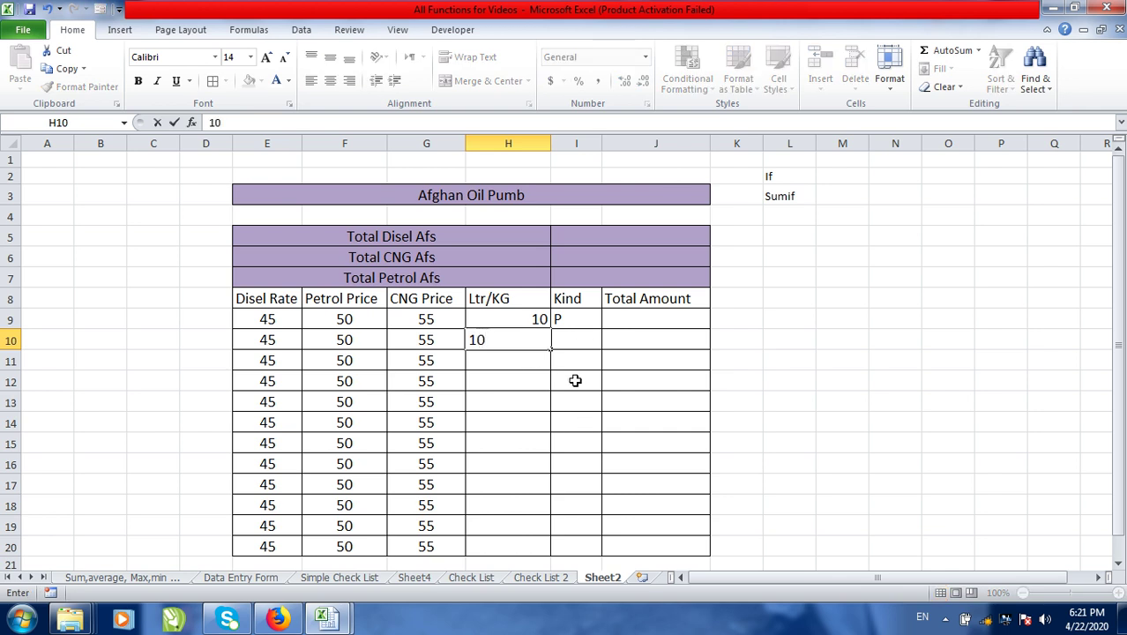
pyautogui.click(582, 343)
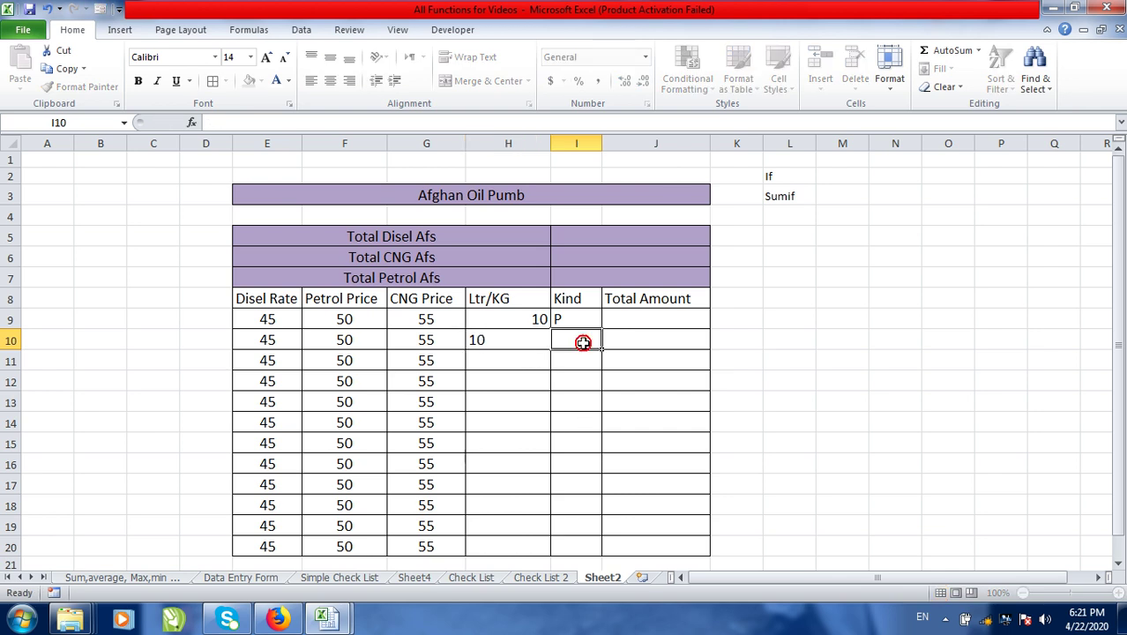
pyautogui.write('D')
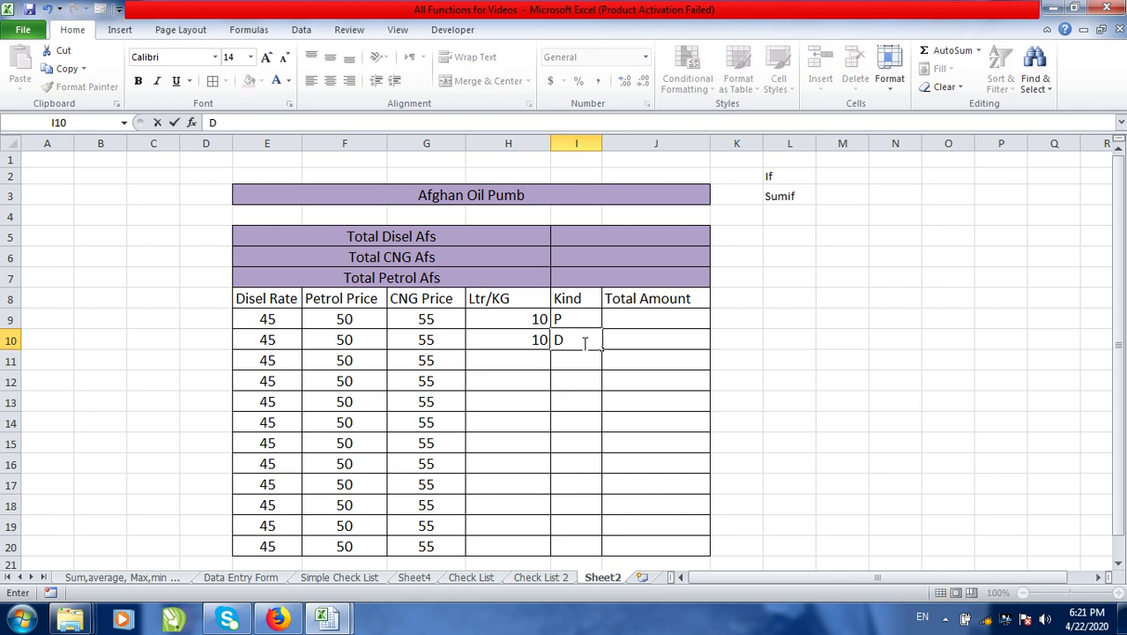
pyautogui.press('Return')
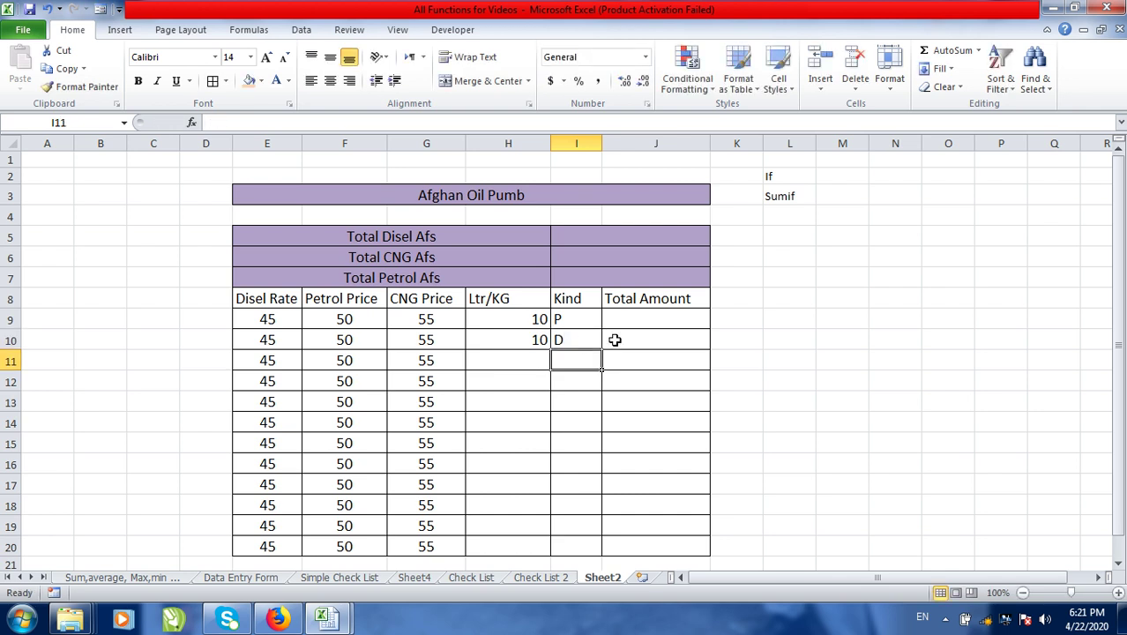
pyautogui.click(657, 336)
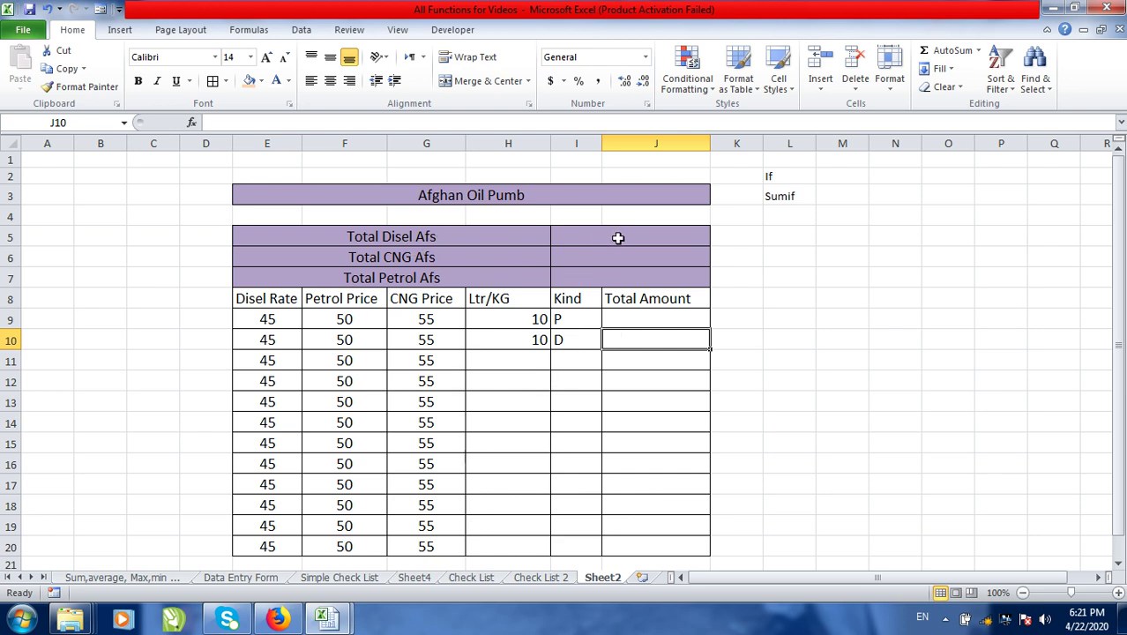
# - Enter a sample sale in row 11 with 10 as the Ltr/KG quantity and C as the kind
pyautogui.click(524, 363)
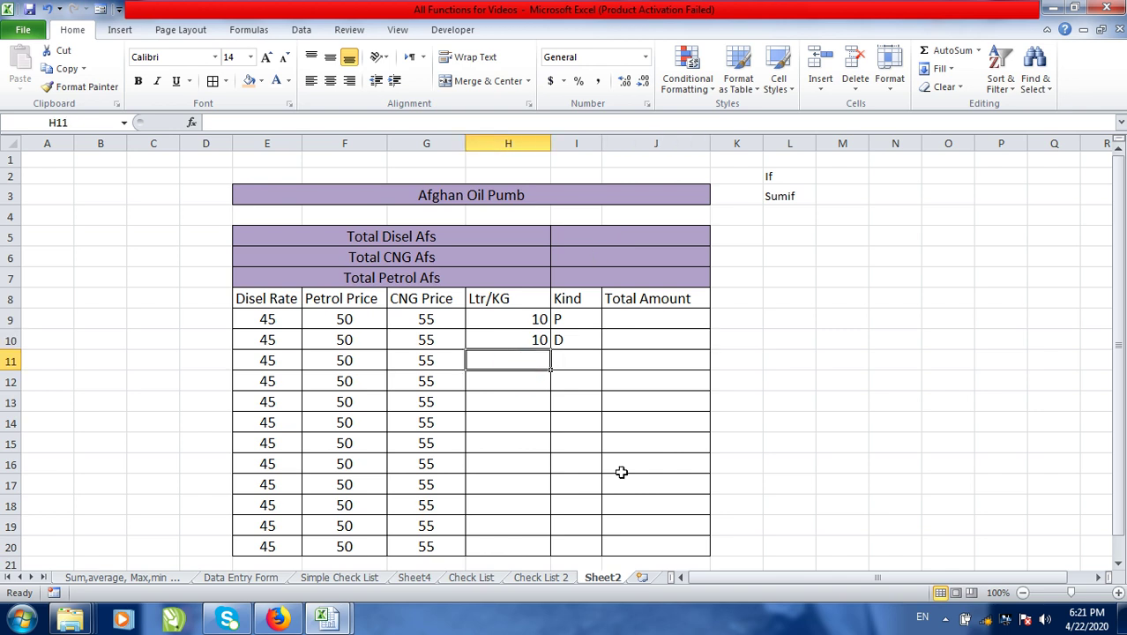
pyautogui.write('10')
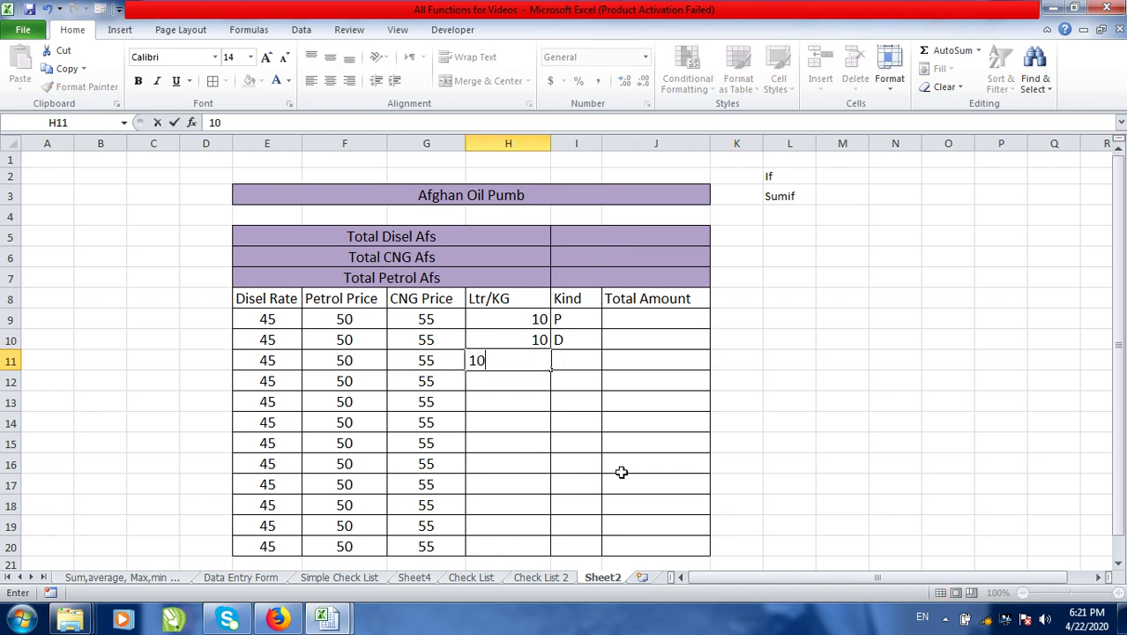
pyautogui.click(575, 362)
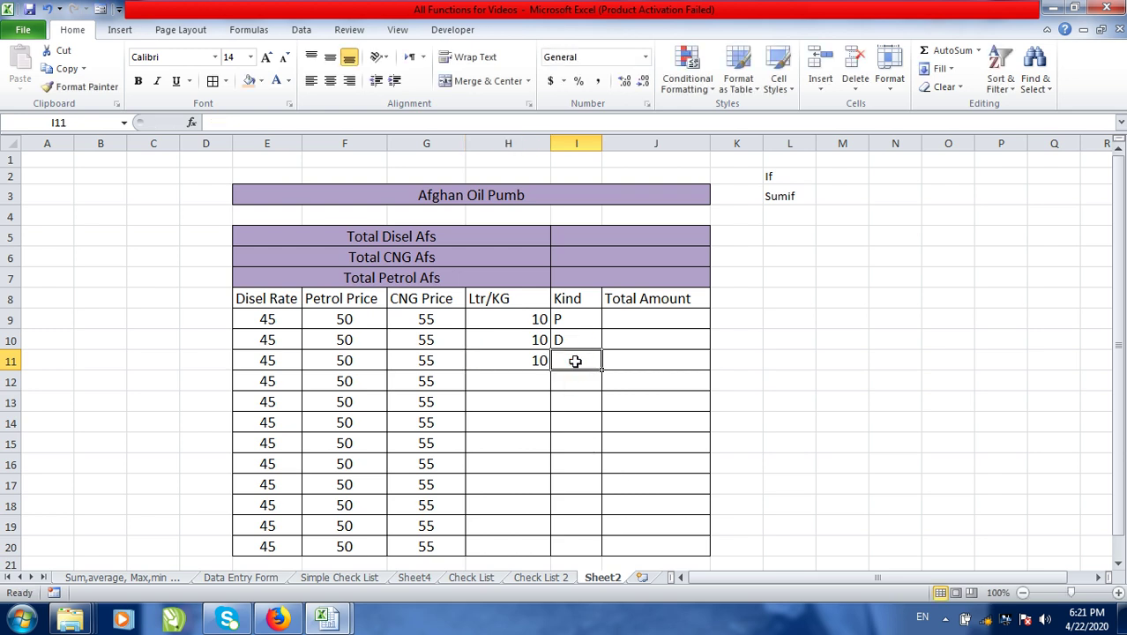
pyautogui.write('C')
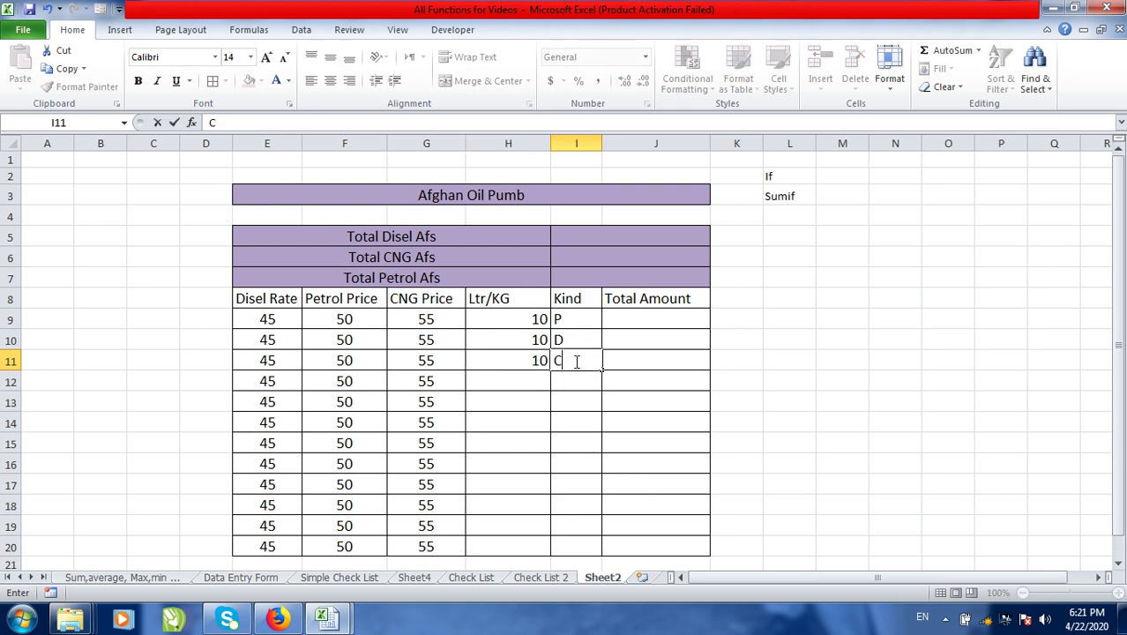
pyautogui.click(633, 362)
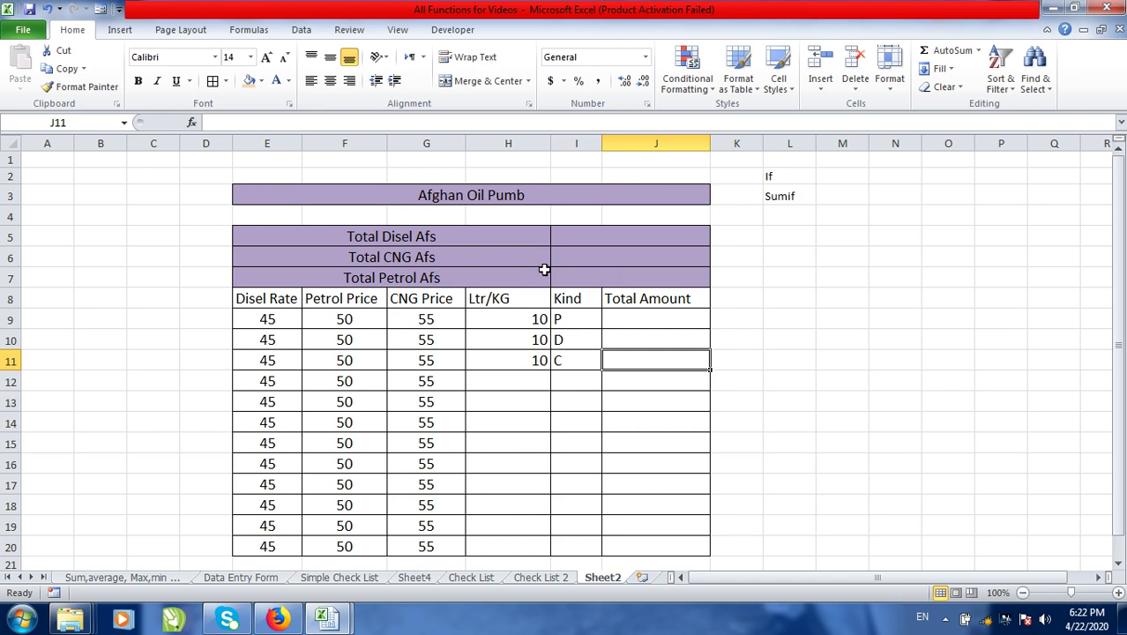
# - Enter a sample sale in row 12 with 10 as the Ltr/KG quantity and P as the kind
pyautogui.click(533, 387)
pyautogui.write('10')
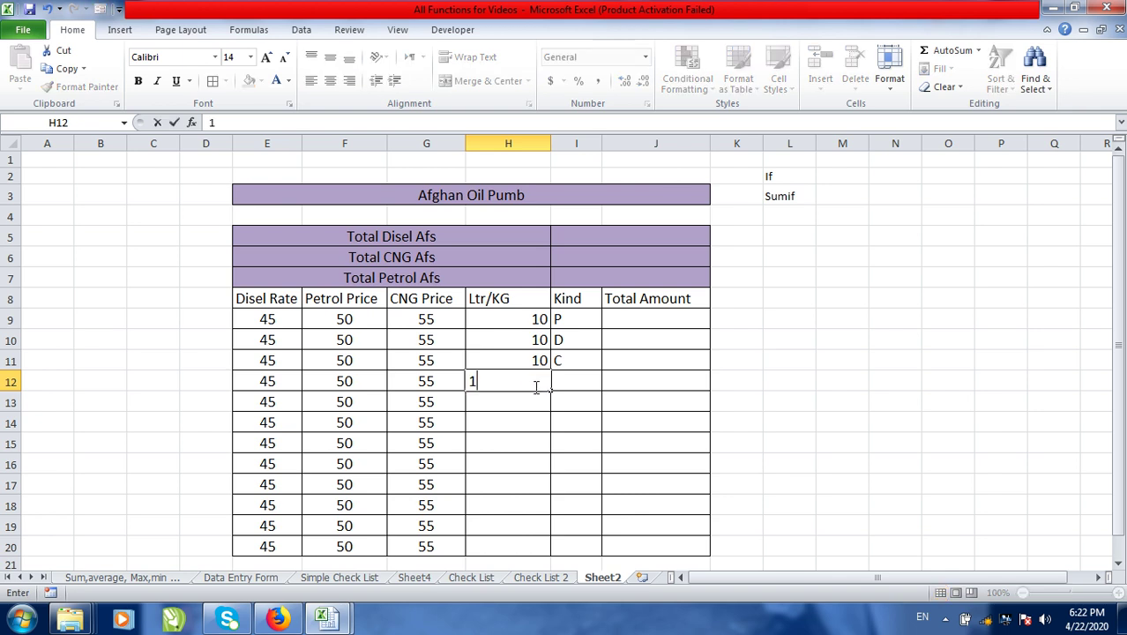
pyautogui.click(561, 380)
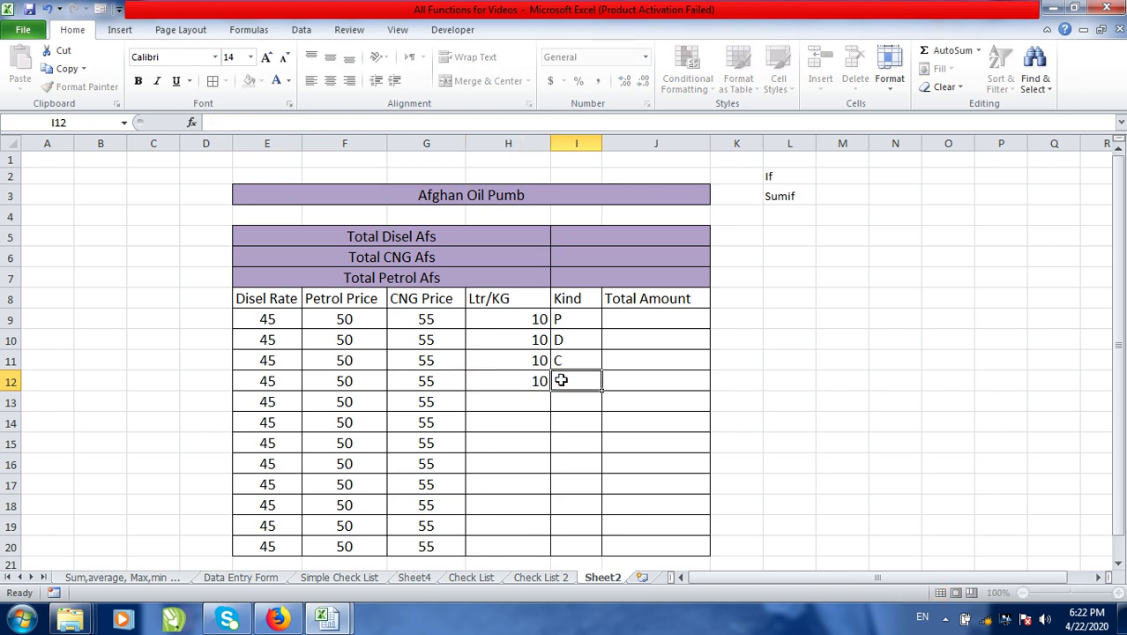
pyautogui.write('P')
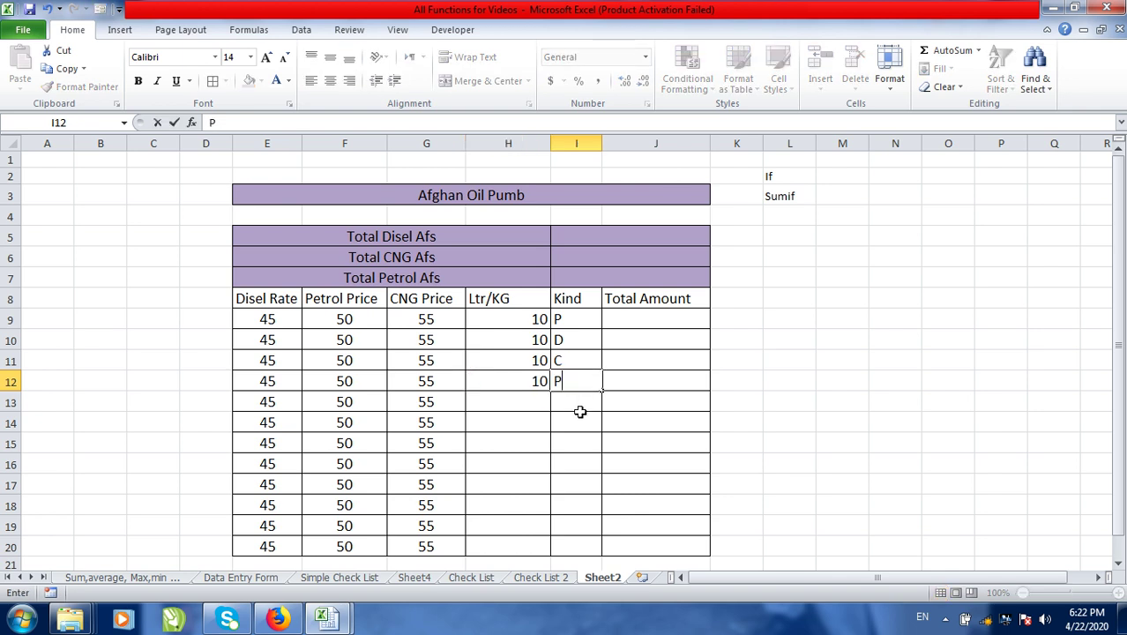
pyautogui.click(639, 384)
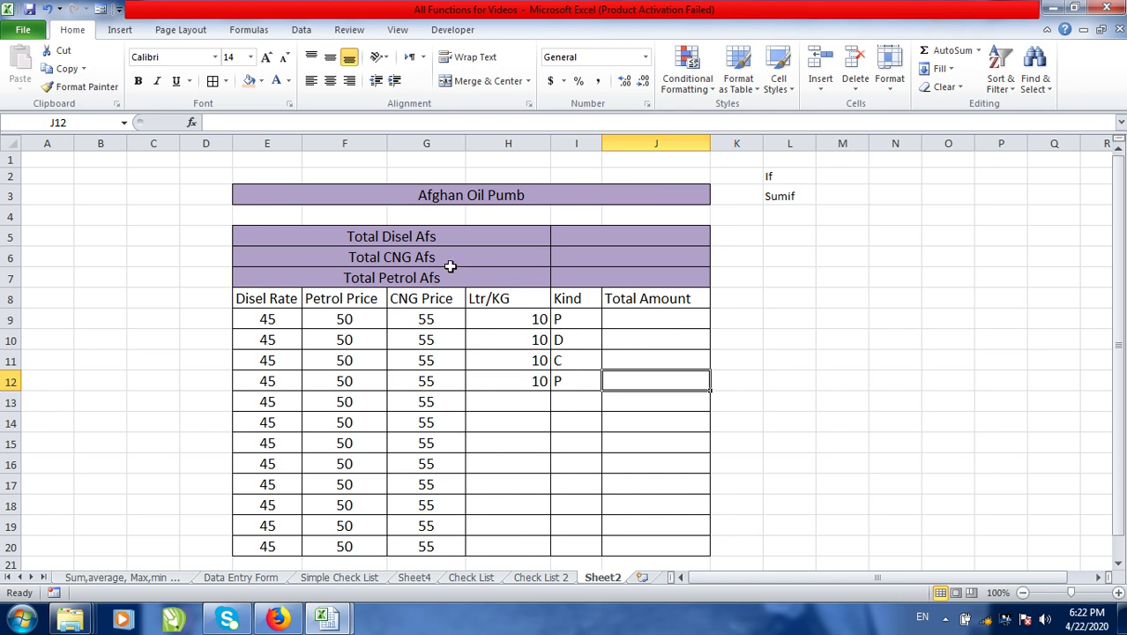
# - Clear the sample entries from the Ltr/KG, Kind and Total Amount cells H9:J13
pyautogui.click(623, 280)
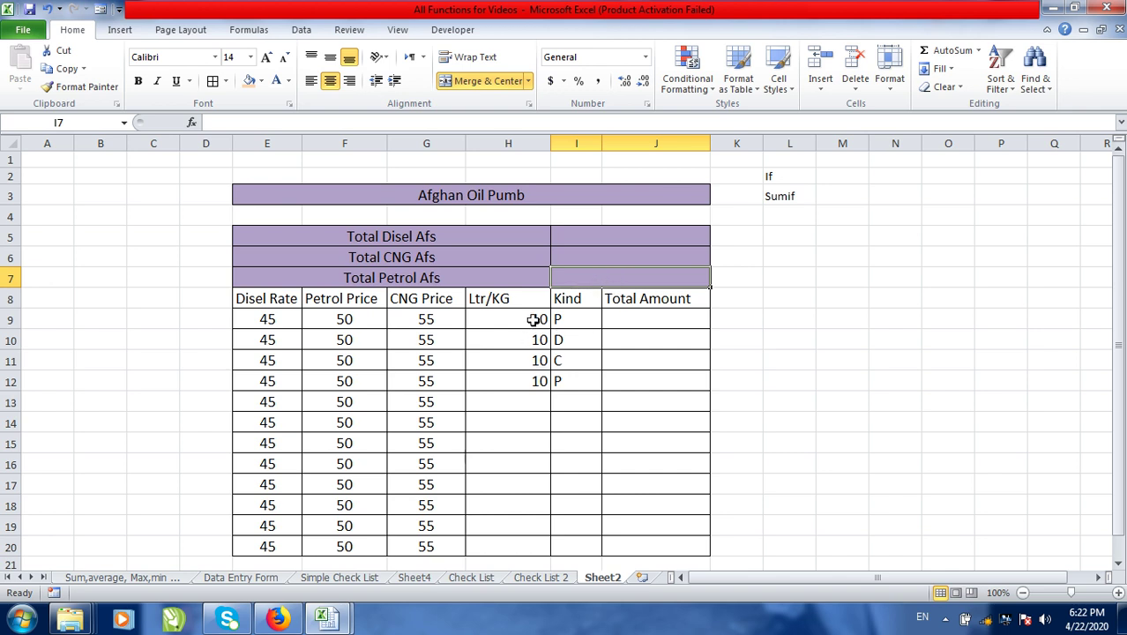
pyautogui.moveTo(536, 319); pyautogui.dragTo(625, 401)
pyautogui.press('Delete')
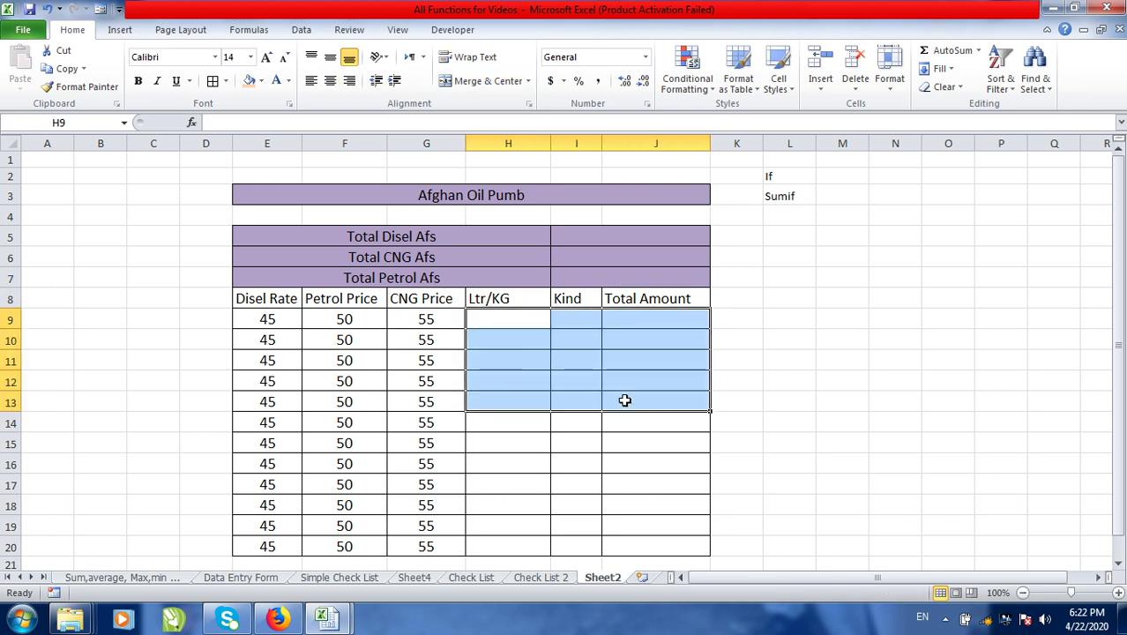
# - Start an IF formula in Total Amount cell J9 with the logical test I9="D"
pyautogui.click(646, 322)
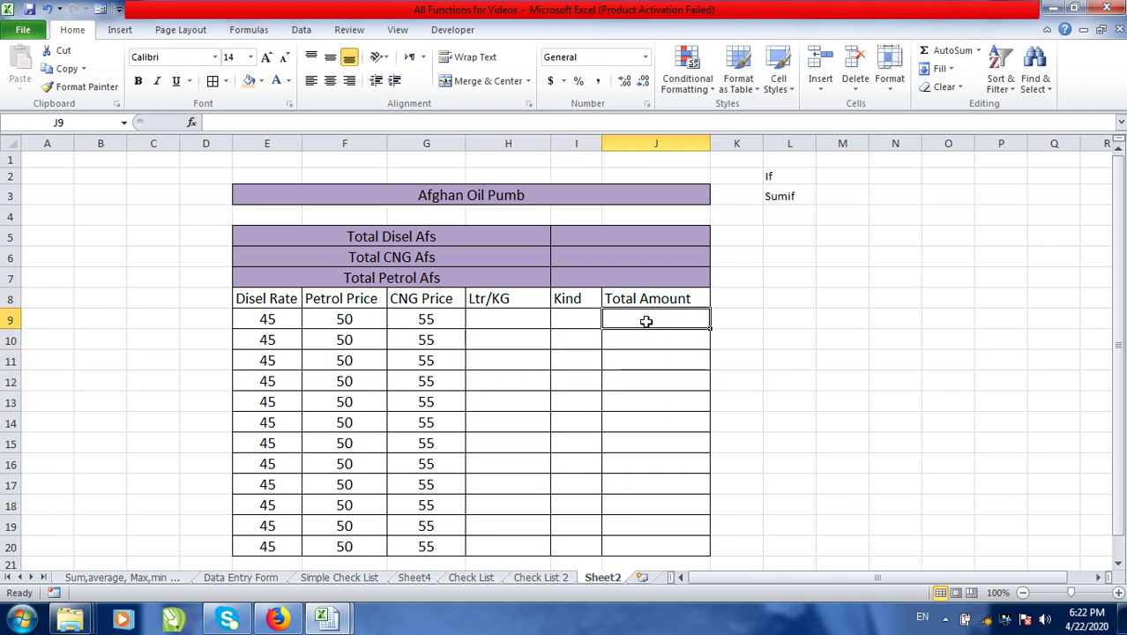
pyautogui.write('=')
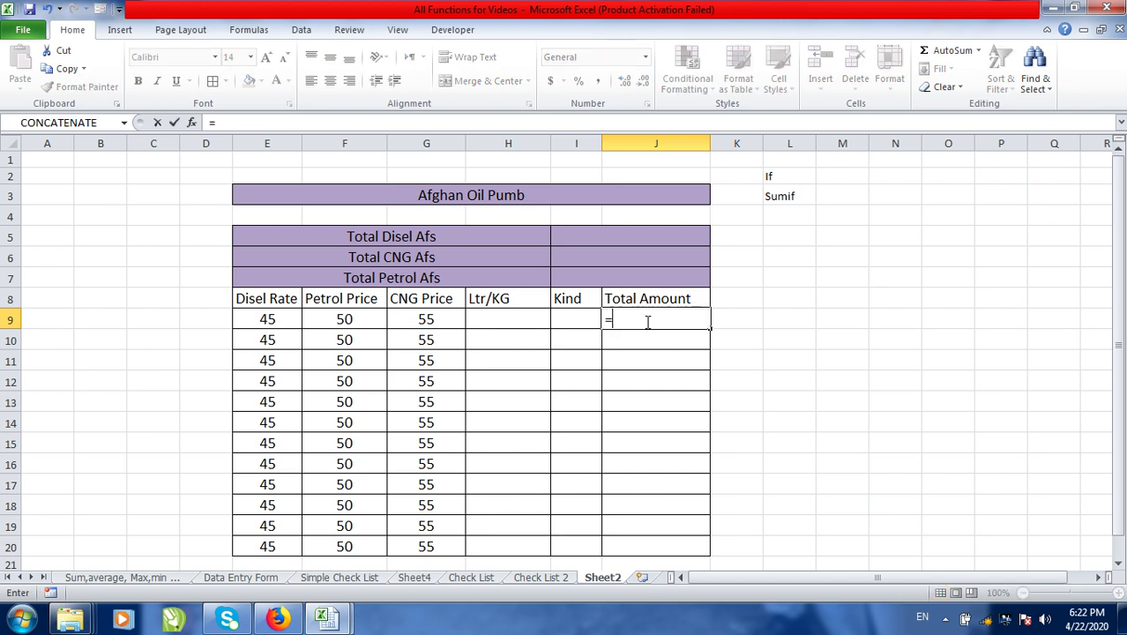
pyautogui.write('if')
pyautogui.press('BackSpace')
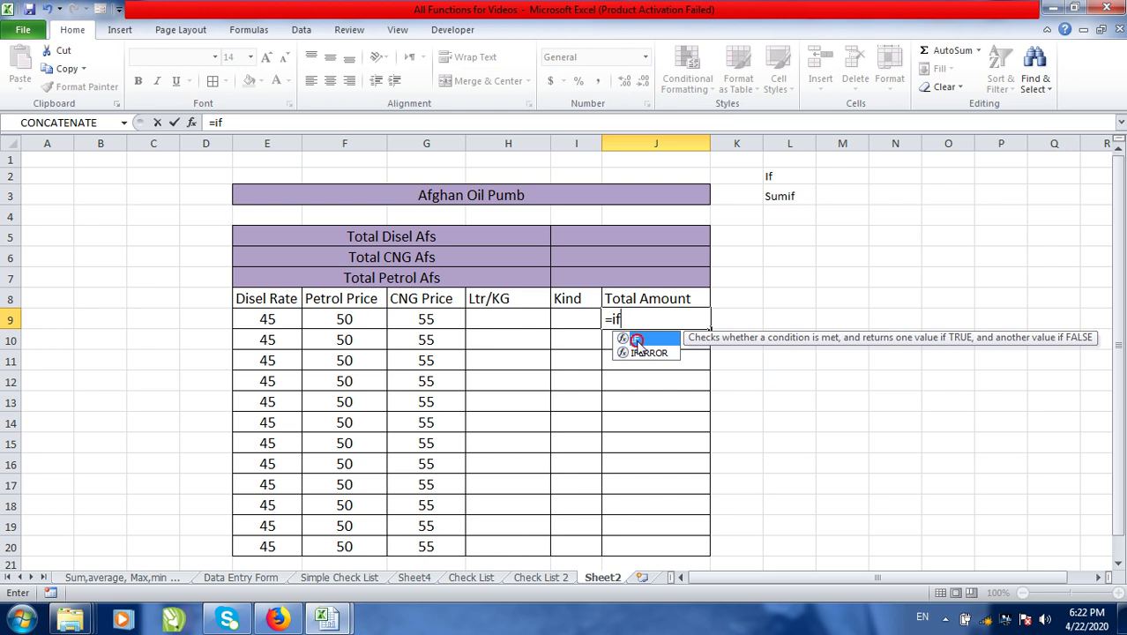
pyautogui.doubleClick(636, 340)
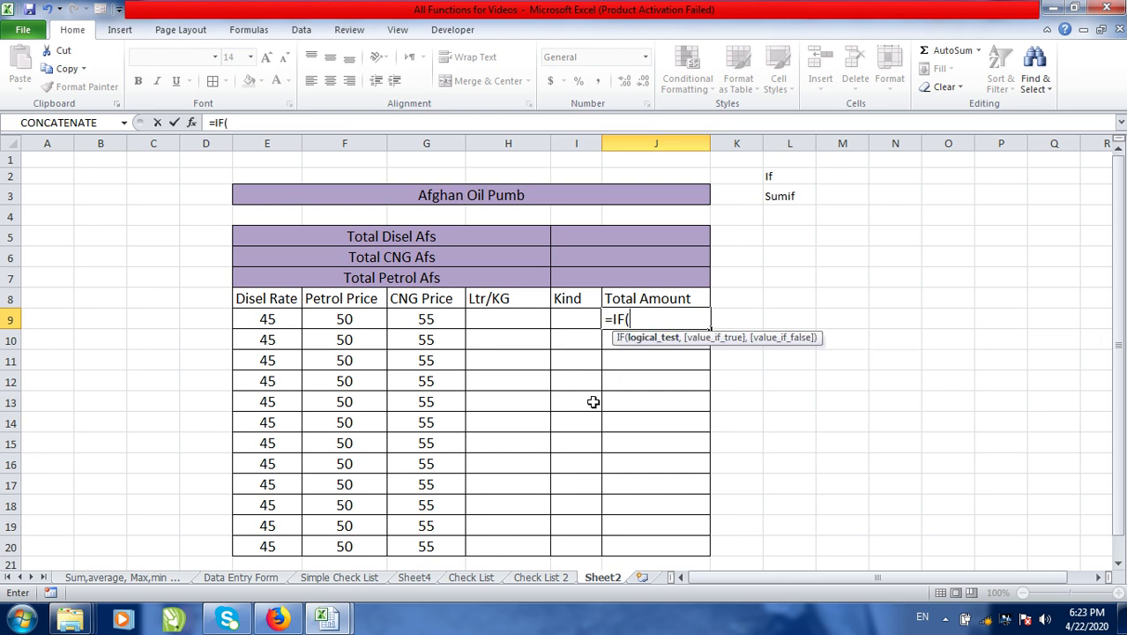
pyautogui.click(576, 318)
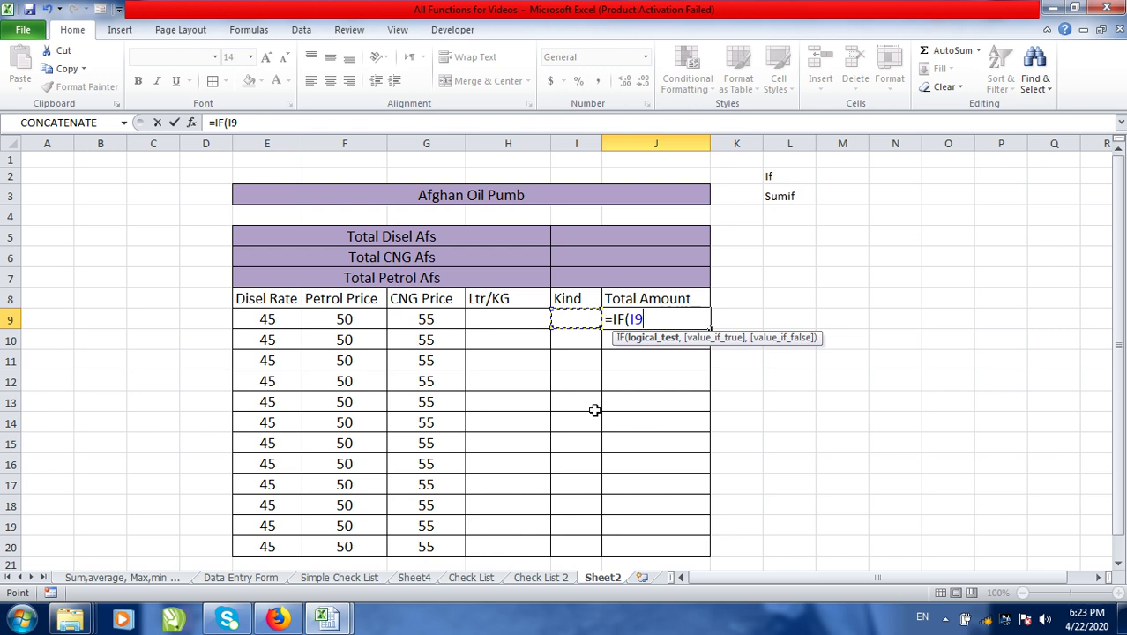
pyautogui.write('="C')
pyautogui.press('BackSpace')
pyautogui.write('D')
pyautogui.write('"')
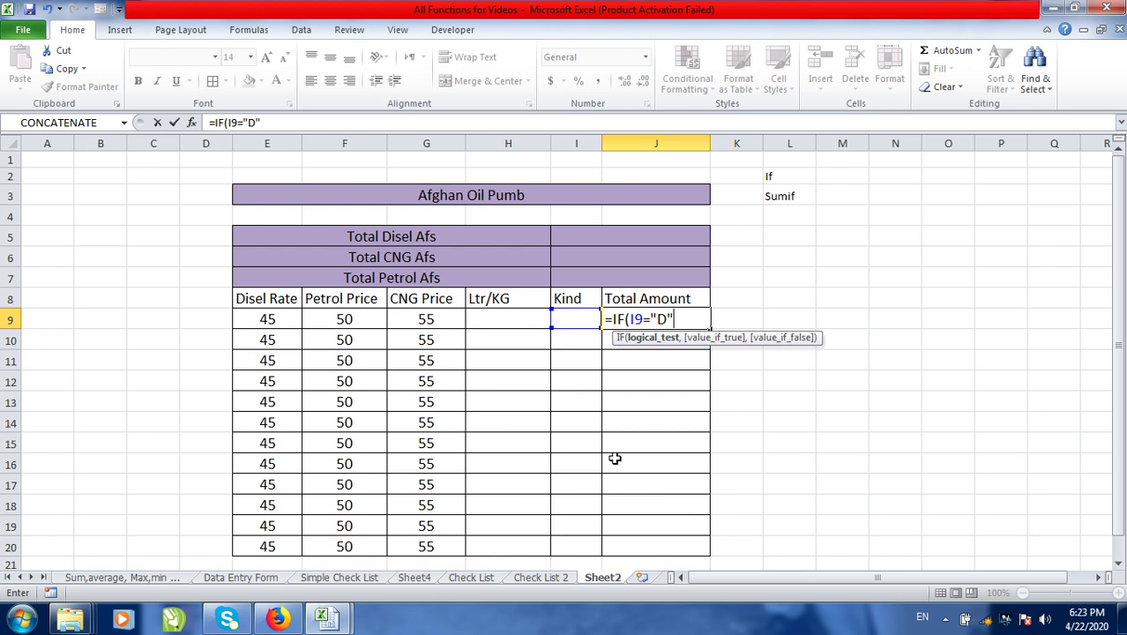
pyautogui.write(',')
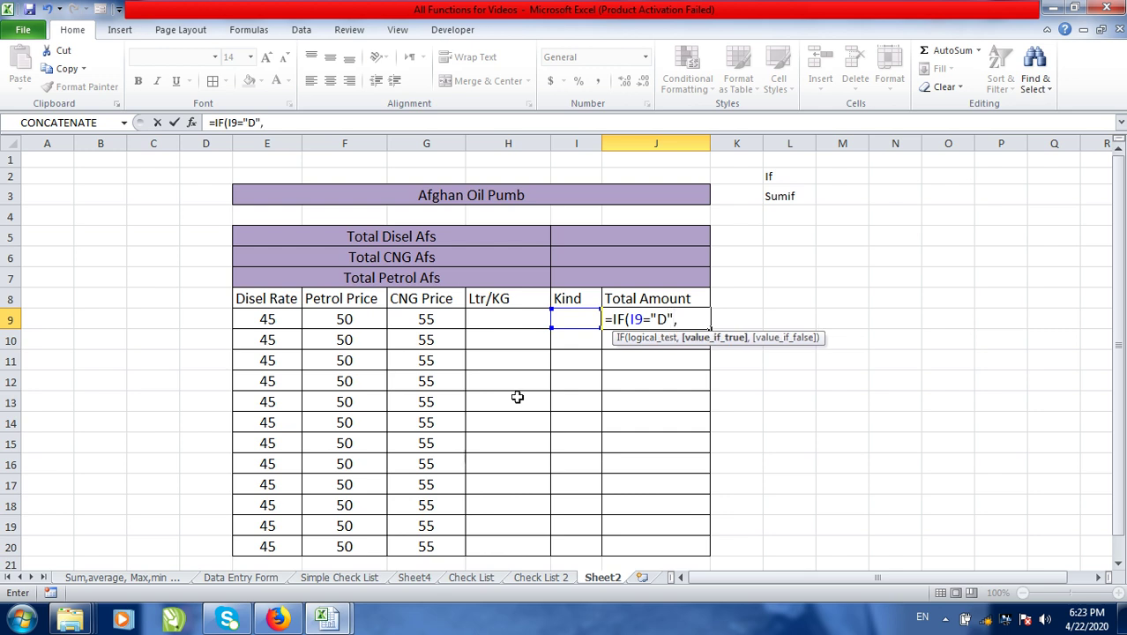
# - Add H9*E9 as the value if true, multiplying the quantity by the Disel Rate, and continue to the value if false
pyautogui.click(516, 319)
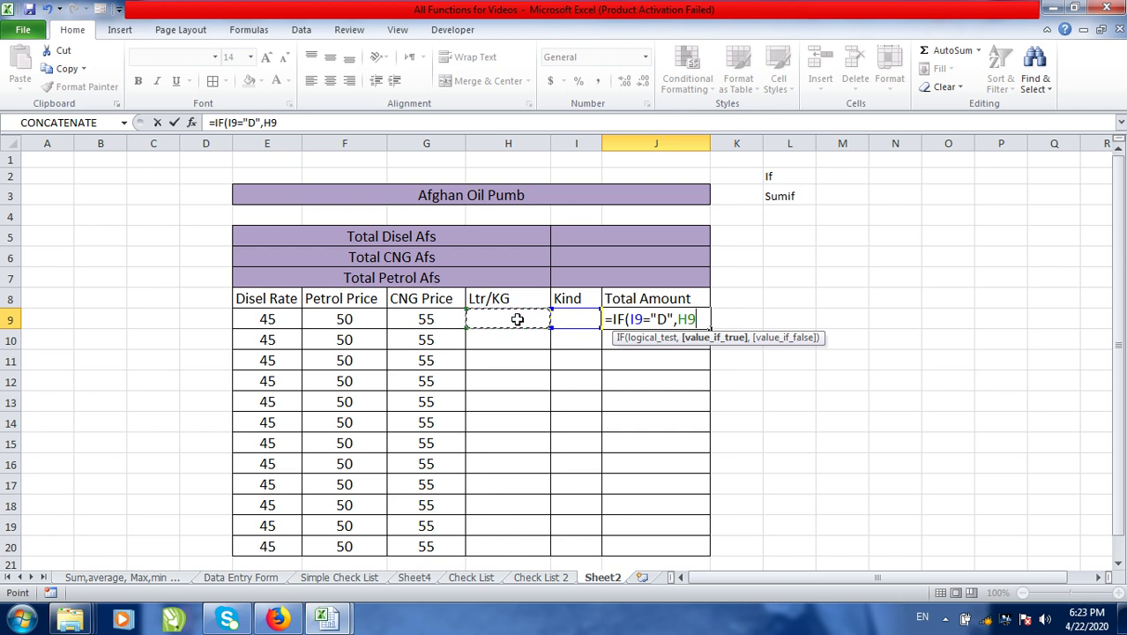
pyautogui.write('*')
pyautogui.click(286, 321)
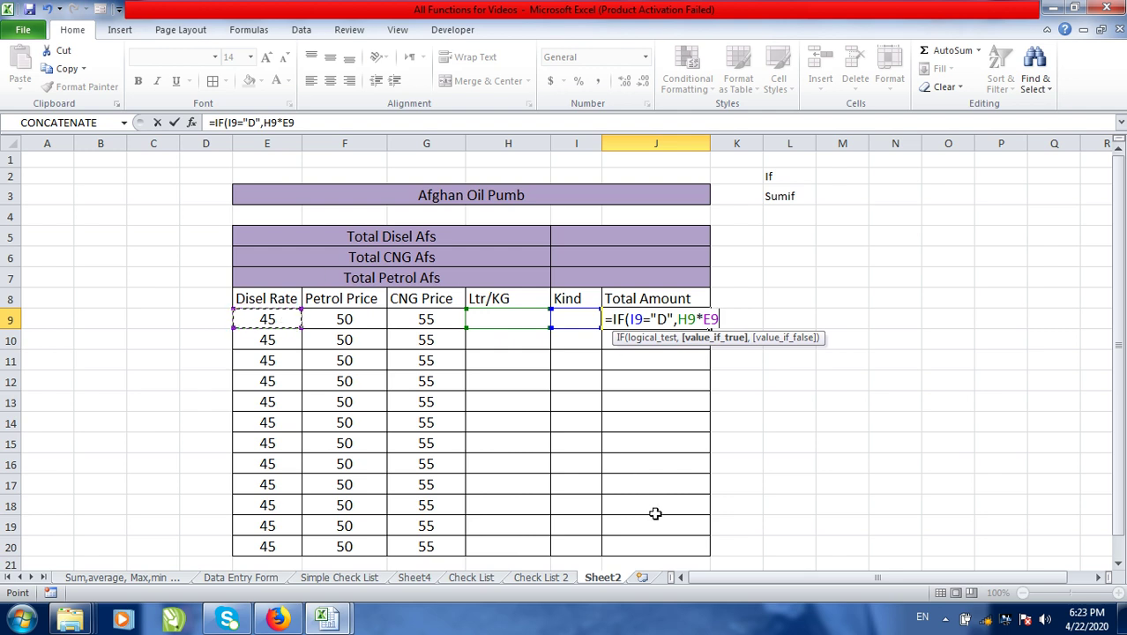
pyautogui.write(',')
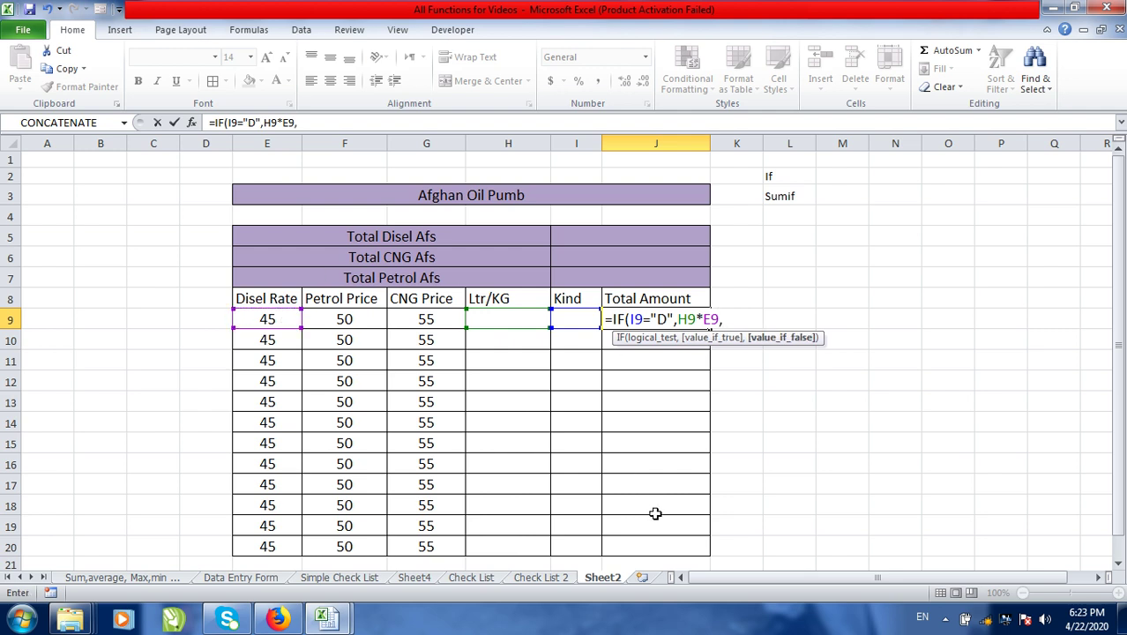
# - Nest a second IF as the value if false, testing I9="P" and returning H9*F9, and continue to its value if false
pyautogui.write('if')
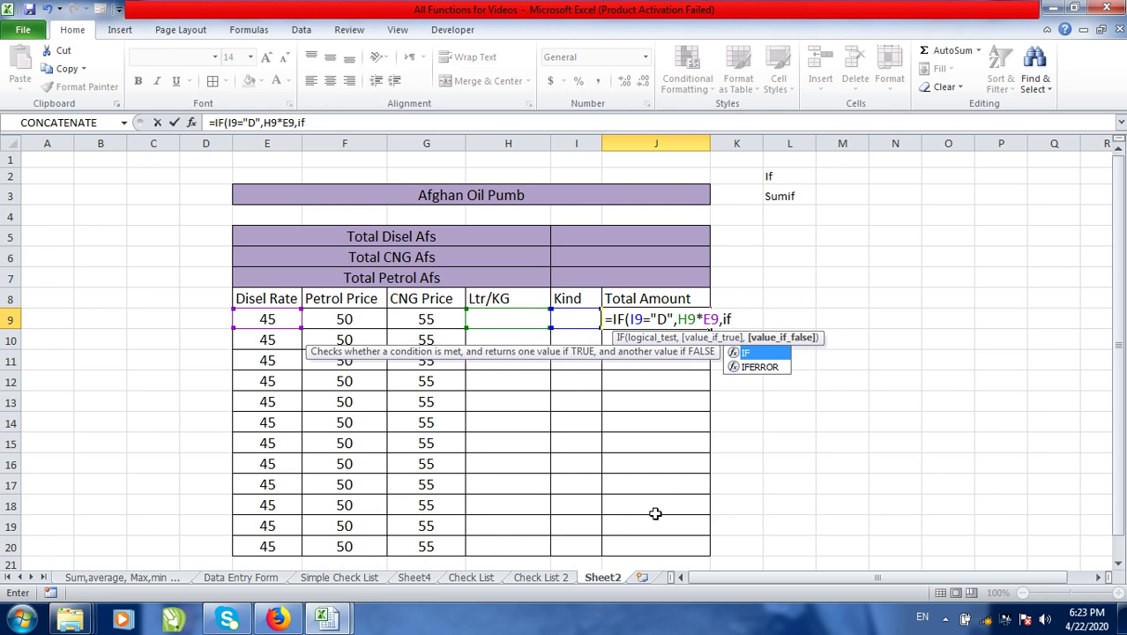
pyautogui.write('(')
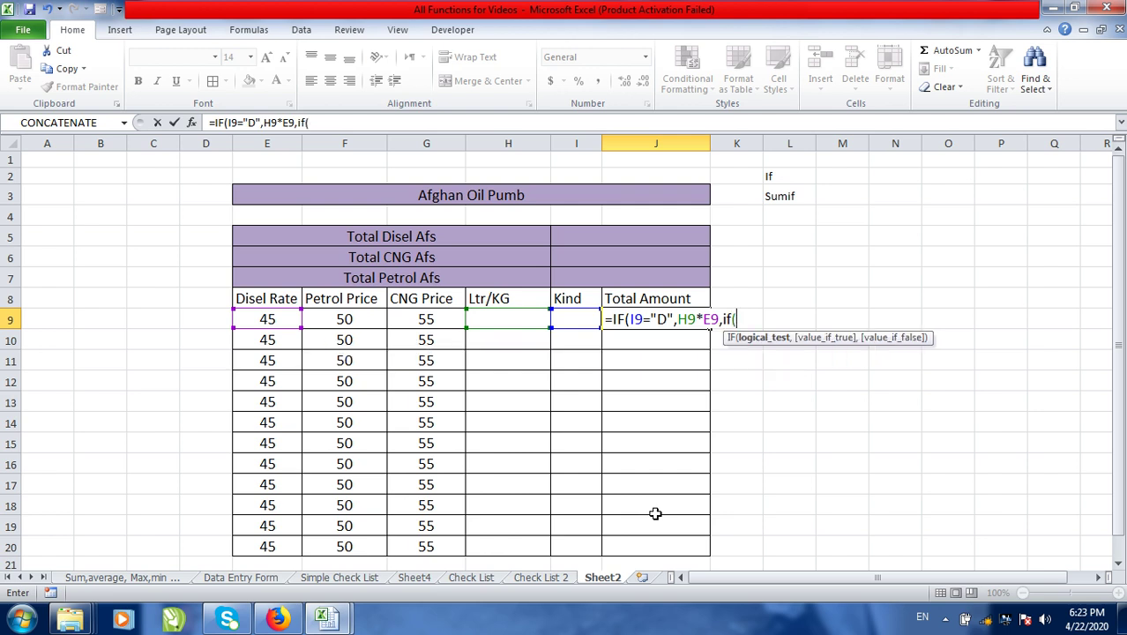
pyautogui.click(579, 317)
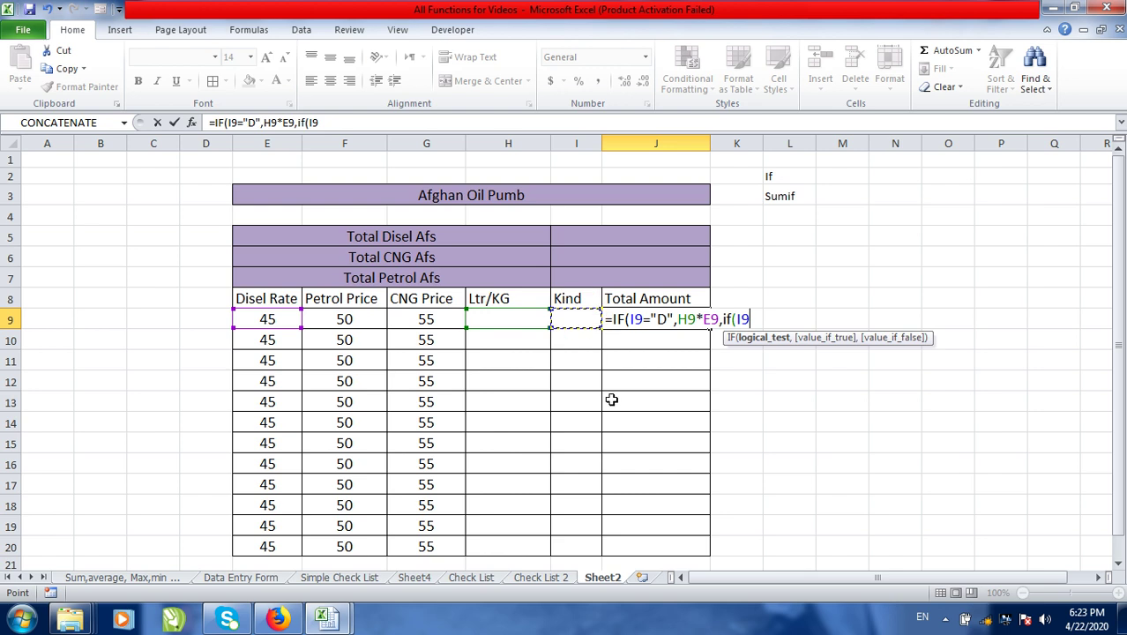
pyautogui.write('="')
pyautogui.write('P",')
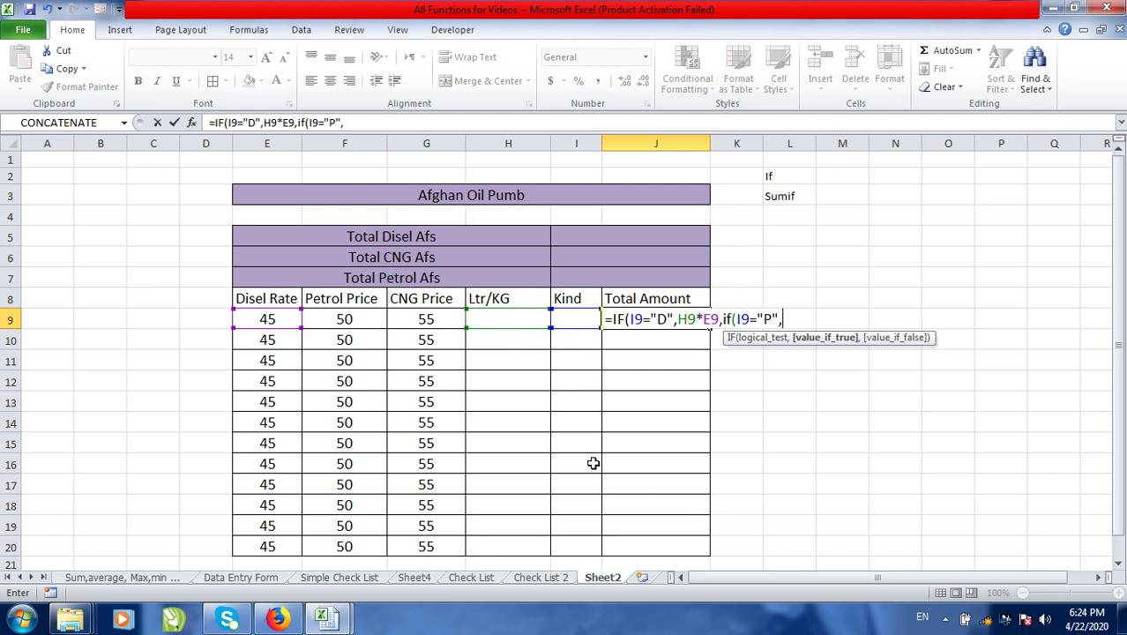
pyautogui.click(509, 319)
pyautogui.write('*')
pyautogui.click(352, 319)
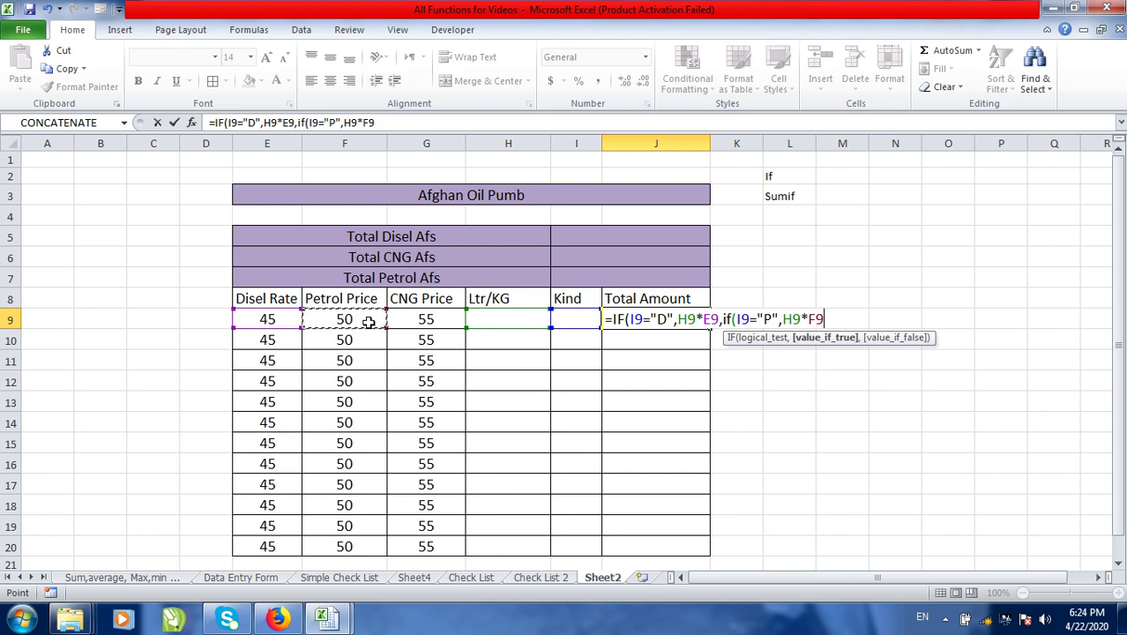
pyautogui.write(',')
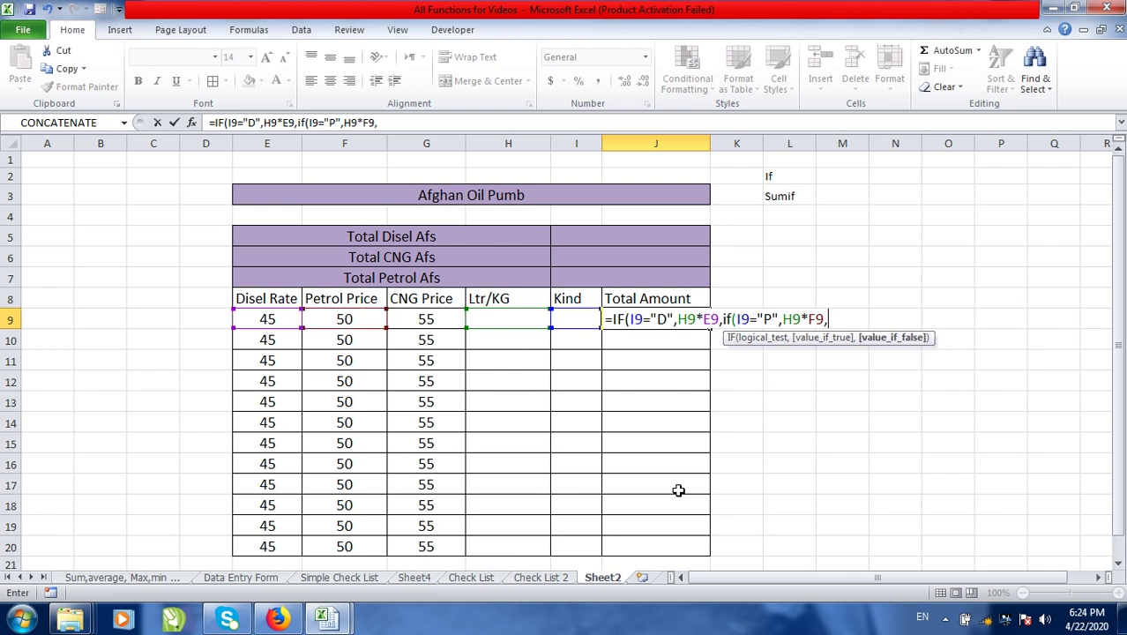
# - Nest a third IF testing I9="C" and returning H9*G9, close all three functions and enter the formula in J9
pyautogui.write('if')
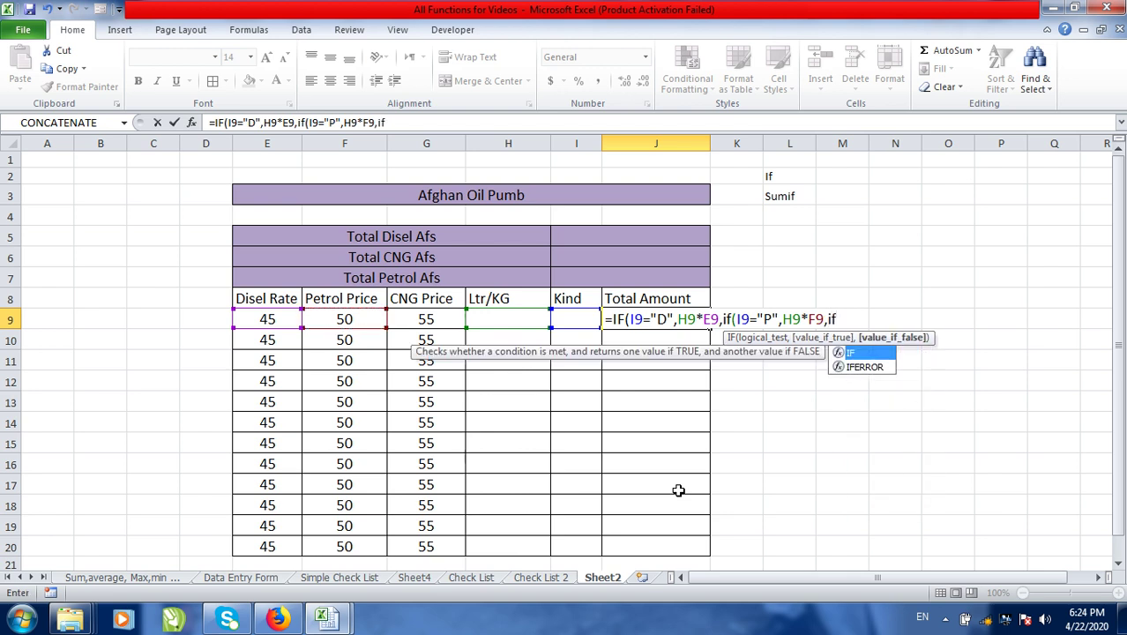
pyautogui.write('(')
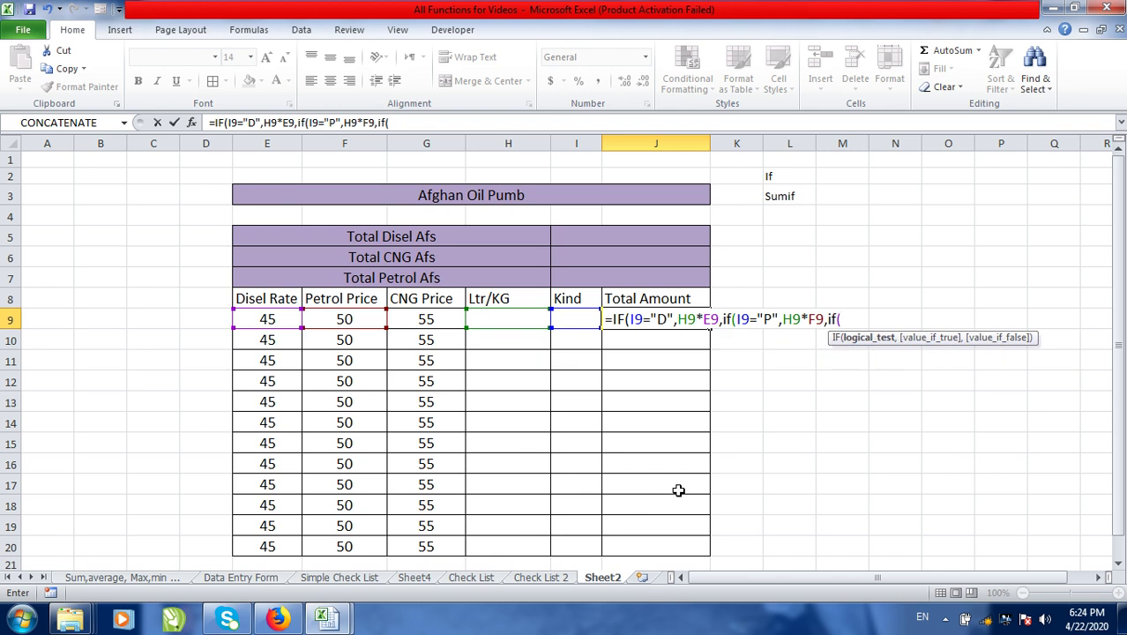
pyautogui.click(580, 319)
pyautogui.write('="')
pyautogui.write('C"')
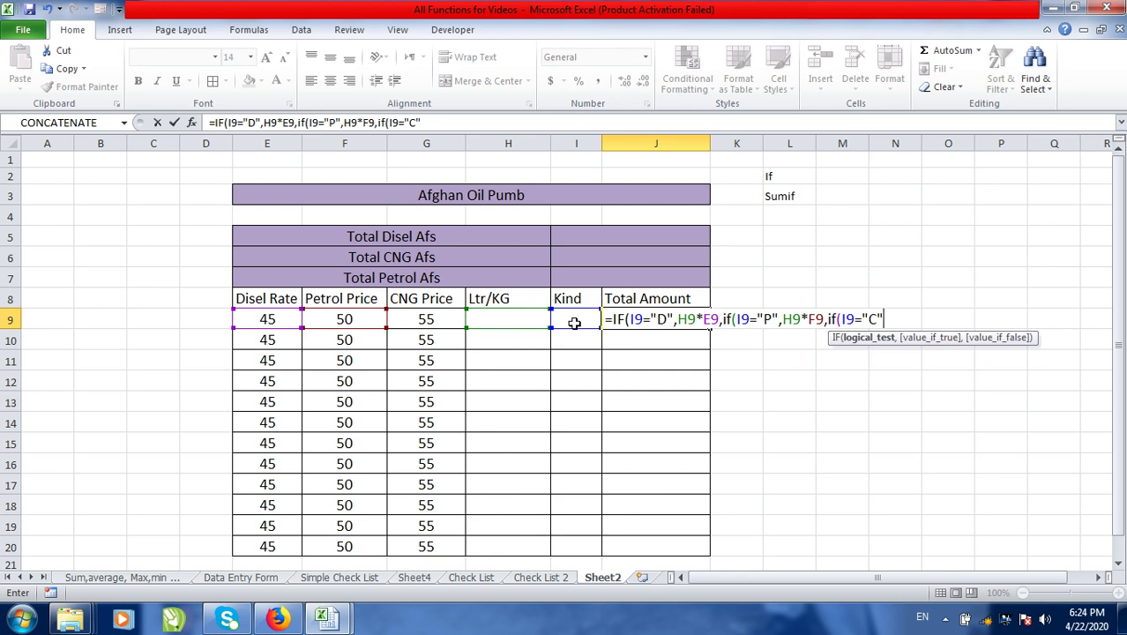
pyautogui.write(',')
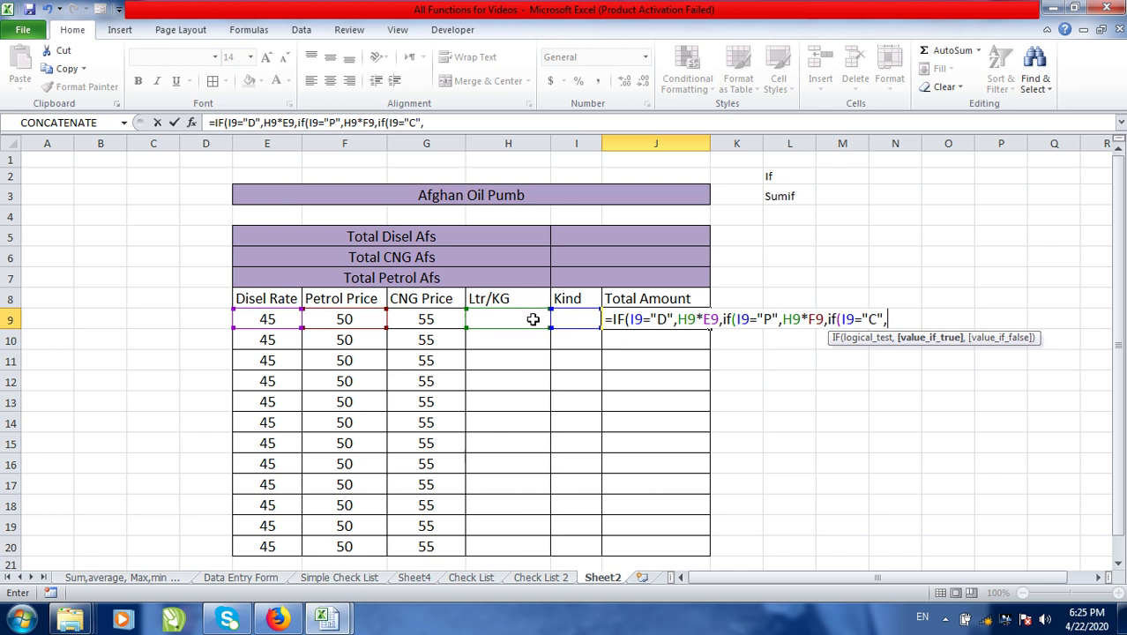
pyautogui.click(533, 319)
pyautogui.write('*')
pyautogui.click(419, 322)
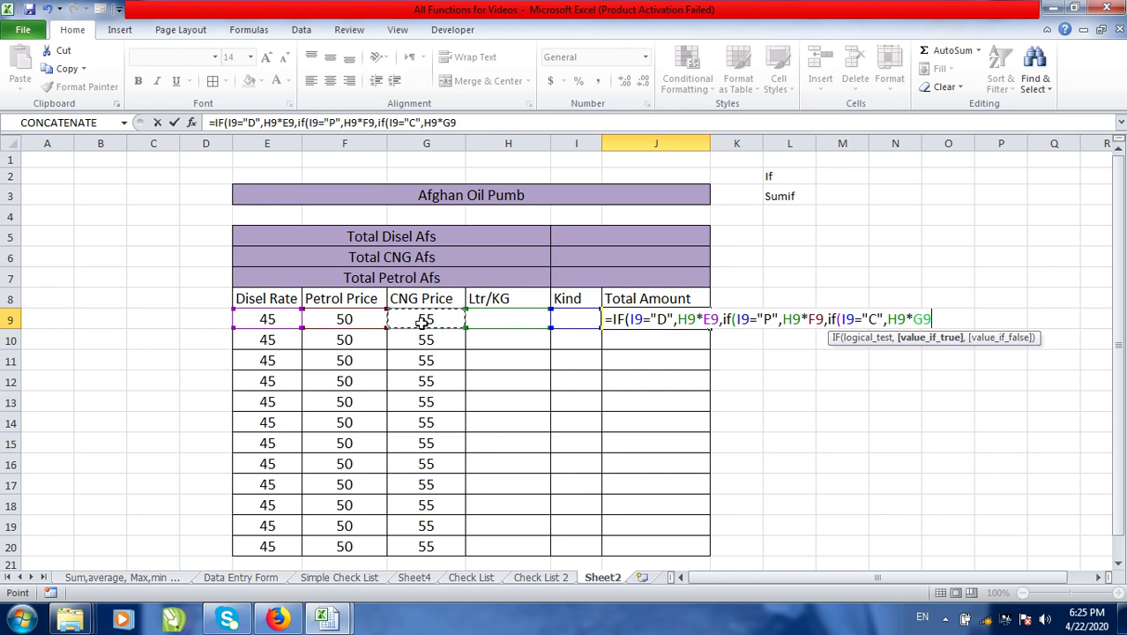
pyautogui.write(')))')
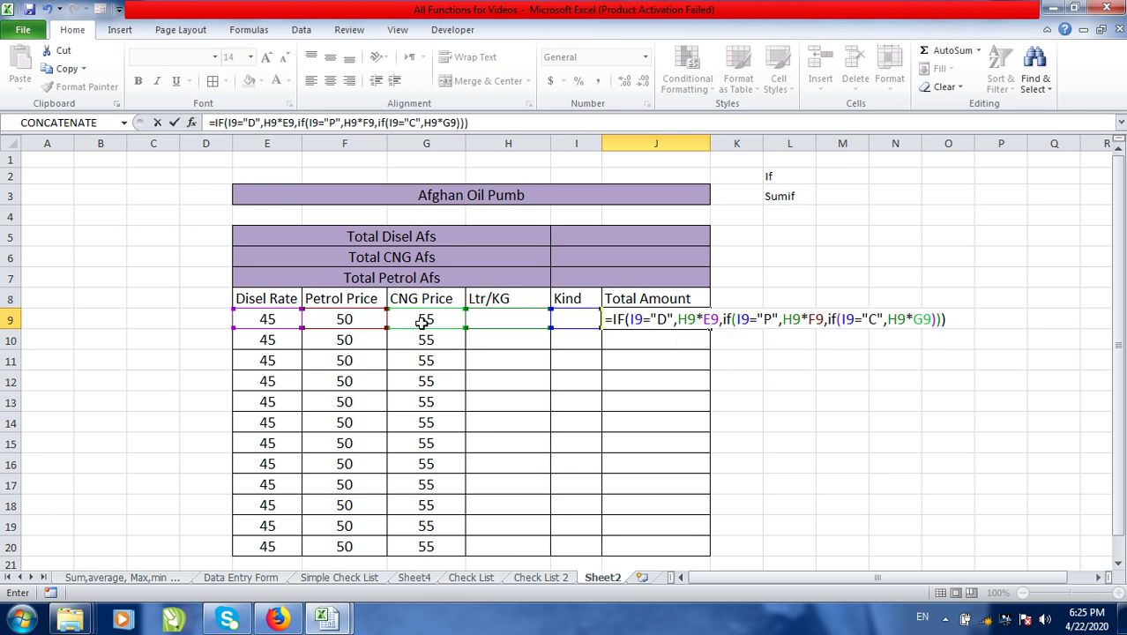
pyautogui.press('Return')
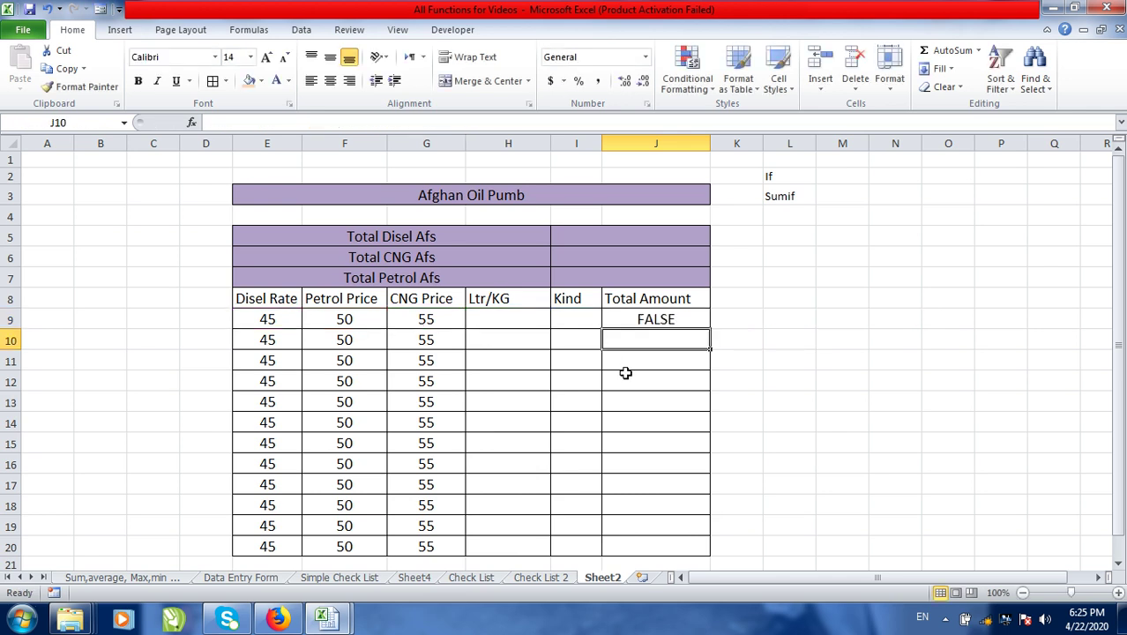
# - Fill the J9 formula down the Total Amount column through J20 and check the copied formula in J10
pyautogui.click(672, 311)
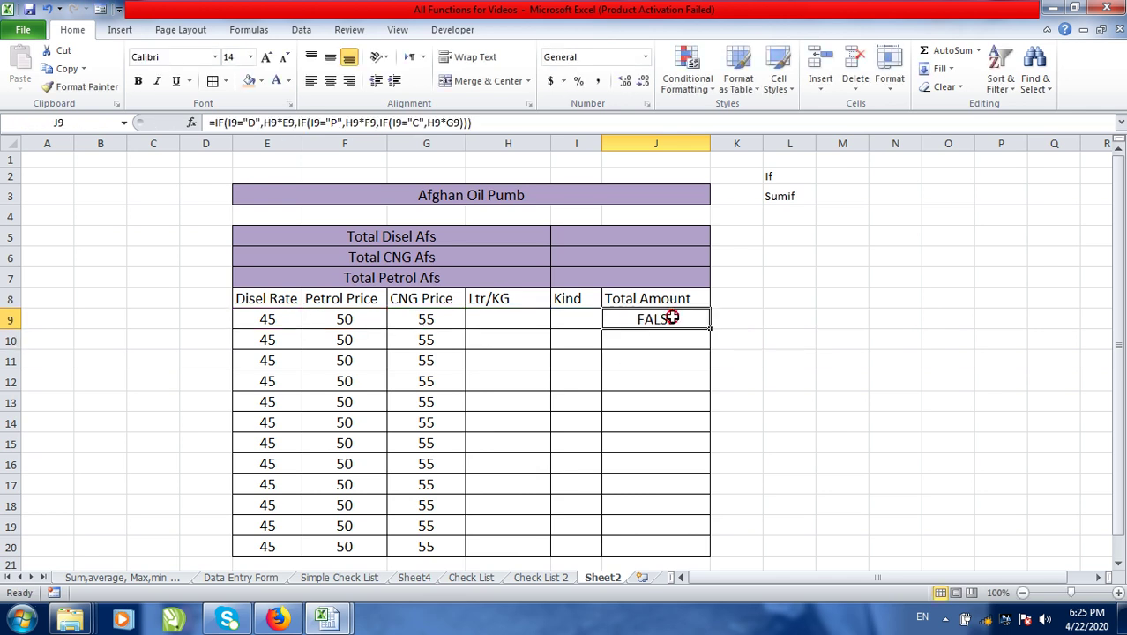
pyautogui.moveTo(709, 329); pyautogui.dragTo(719, 547)
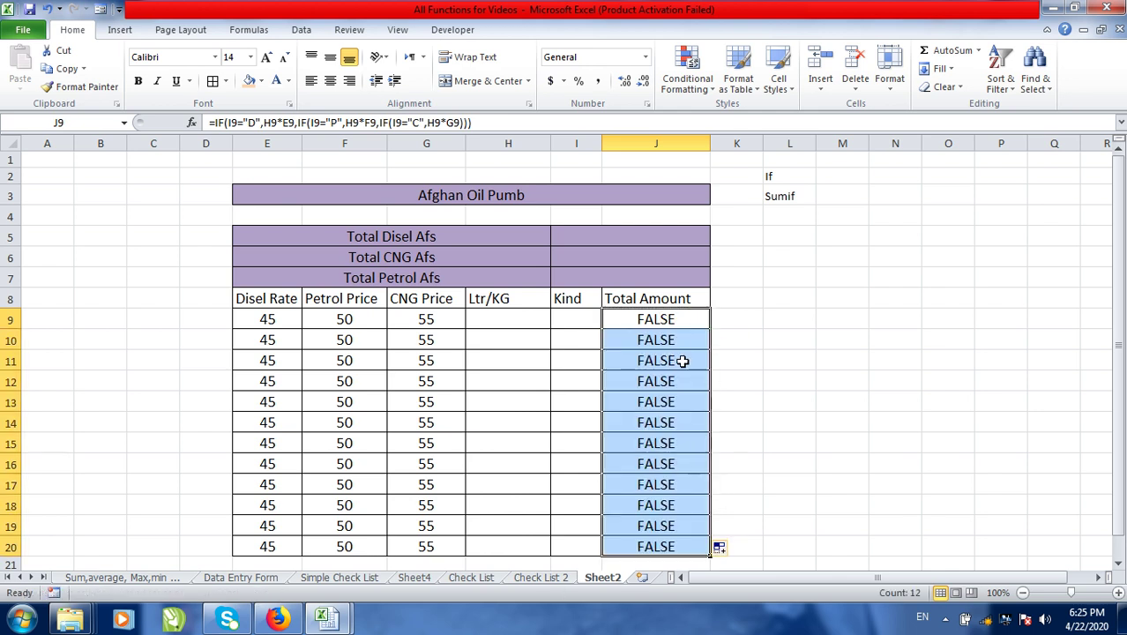
pyautogui.click(684, 322)
pyautogui.moveTo(709, 328); pyautogui.dragTo(717, 546)
pyautogui.click(661, 344)
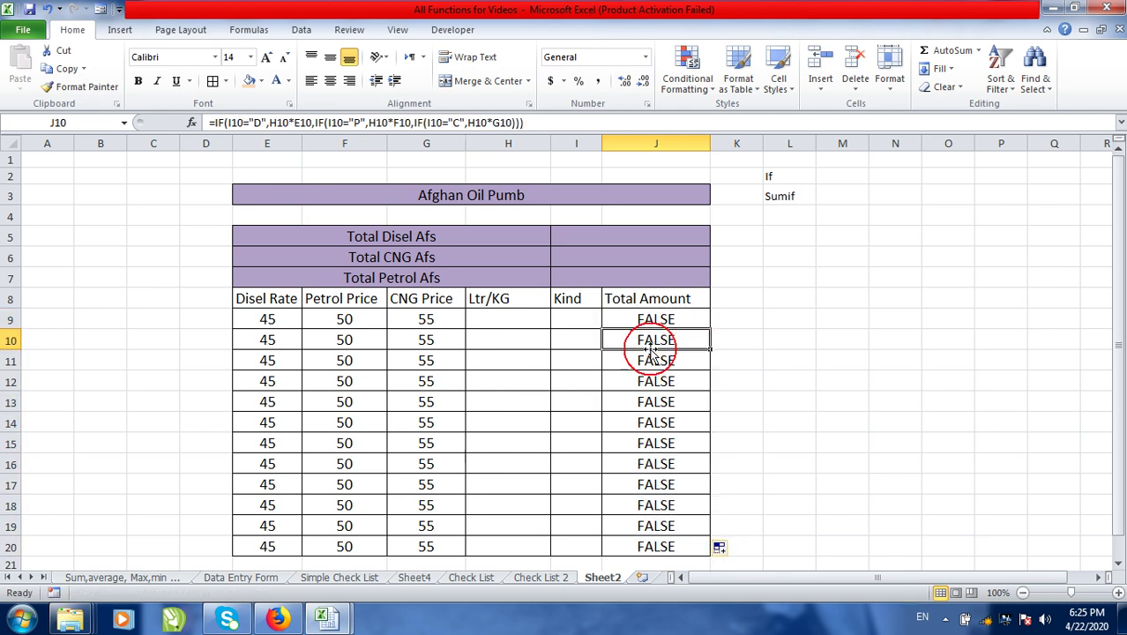
# - Enter a sale in row 9 with 10 as the Ltr/KG quantity and D as the kind, and check its Total Amount
pyautogui.click(527, 321)
pyautogui.write('10')
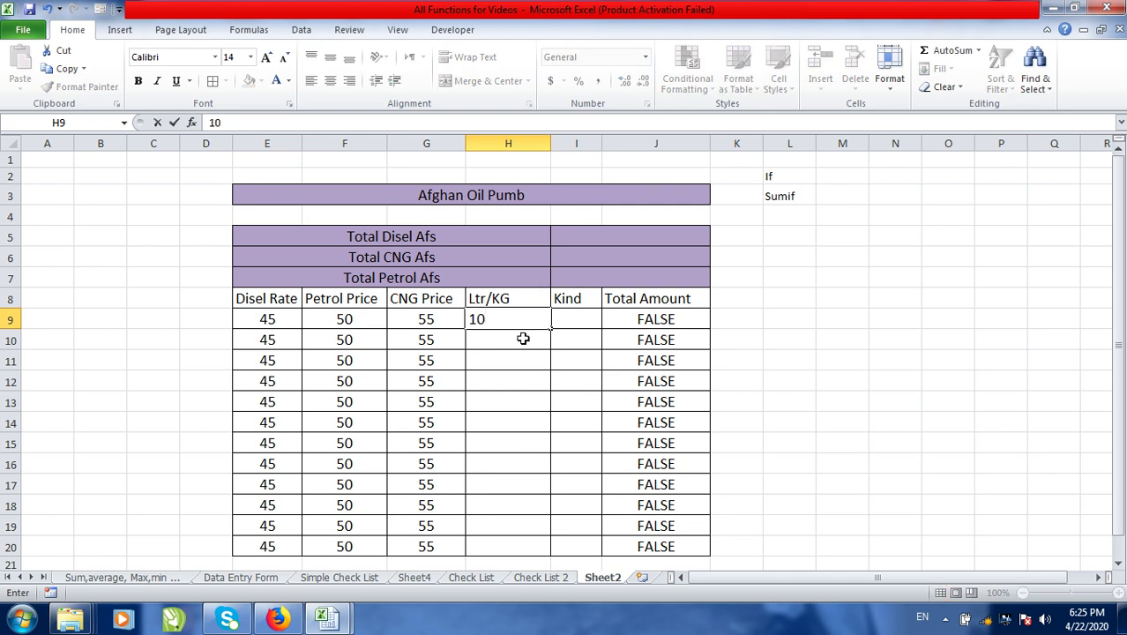
pyautogui.click(523, 338)
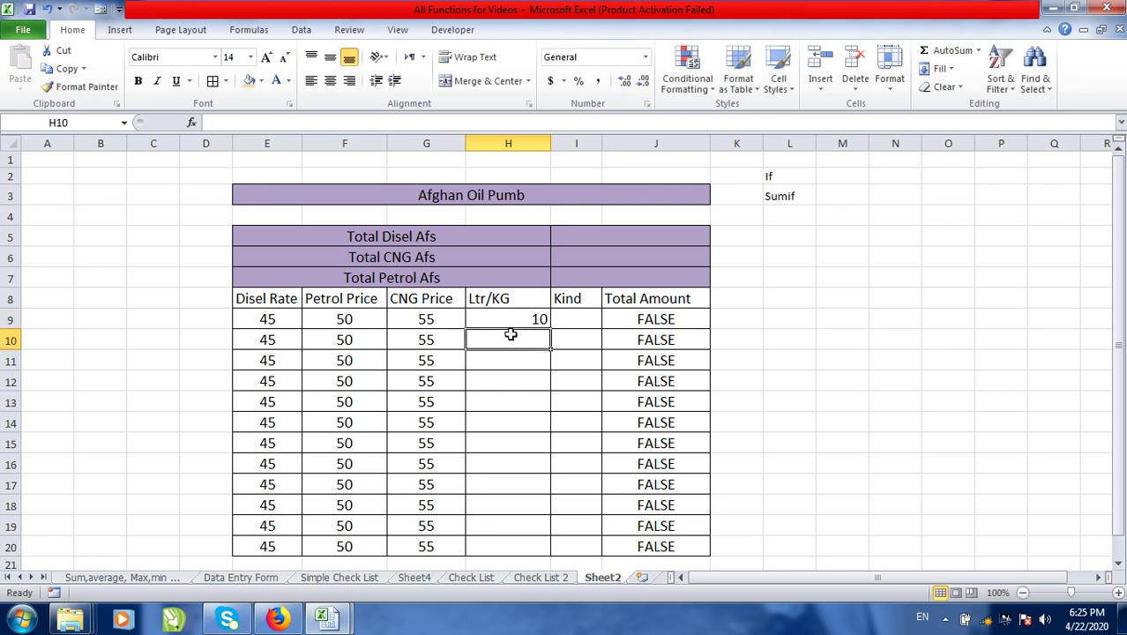
pyautogui.click(581, 316)
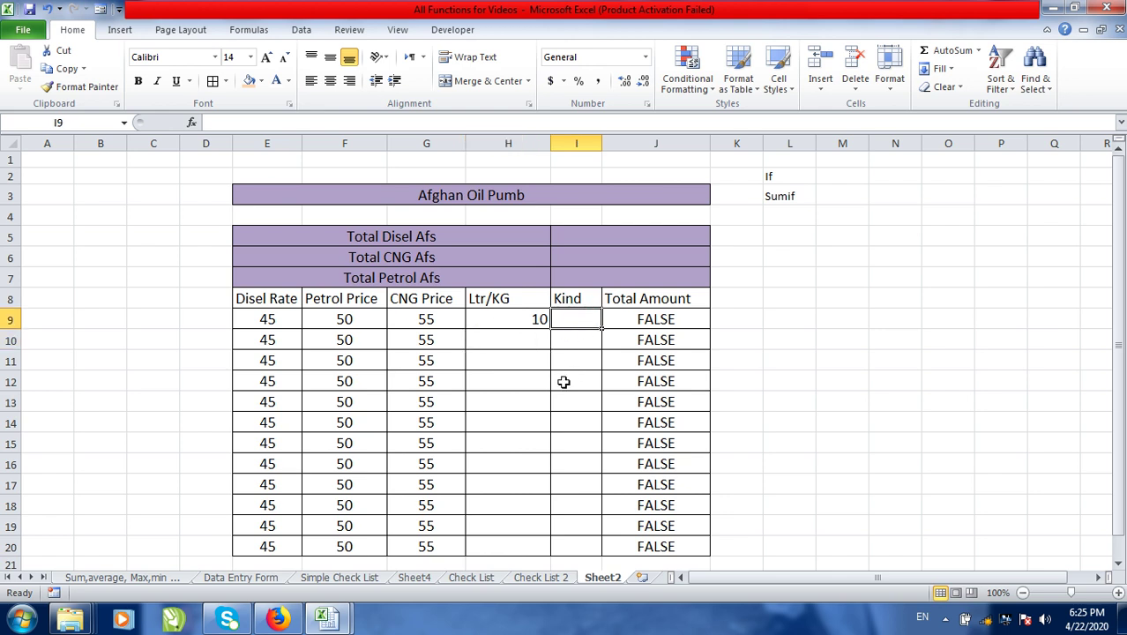
pyautogui.write('D')
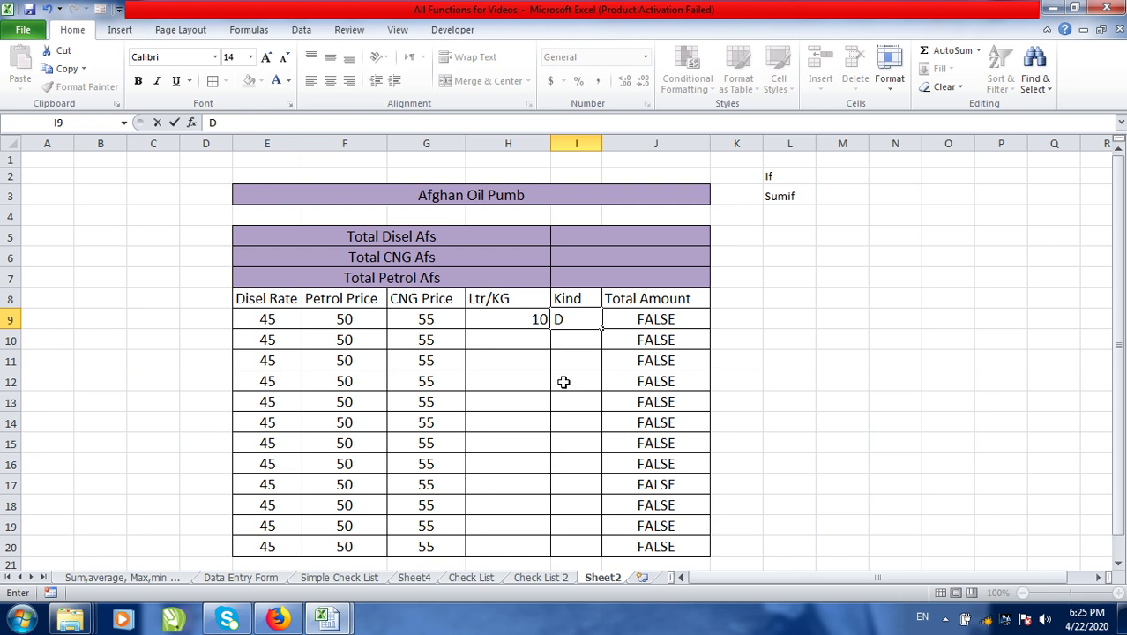
pyautogui.press('Return')
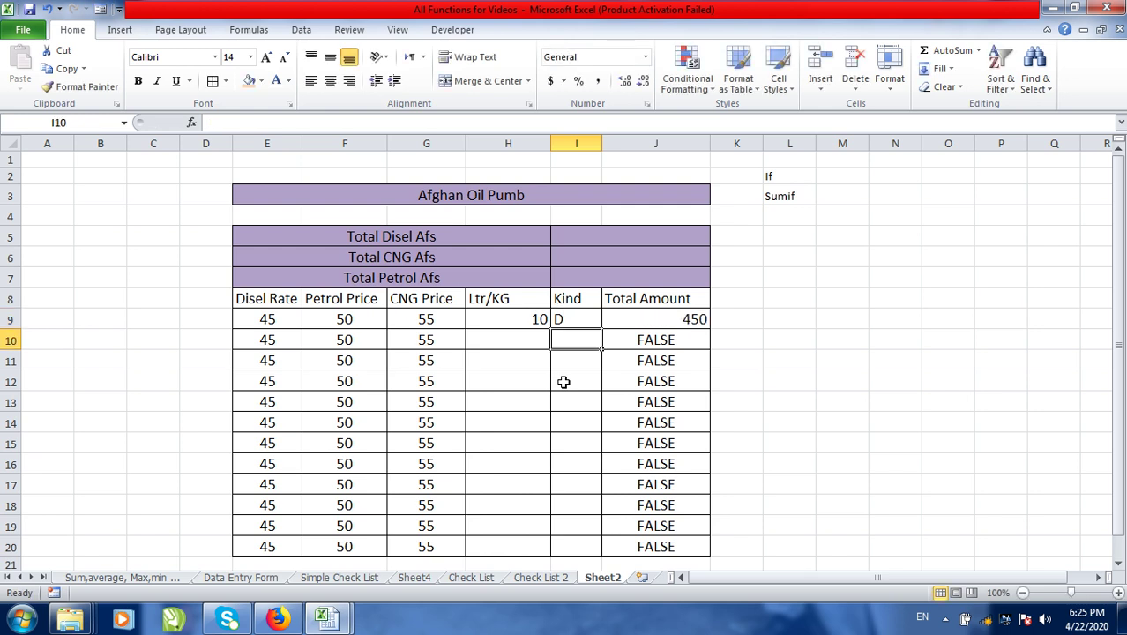
pyautogui.click(642, 316)
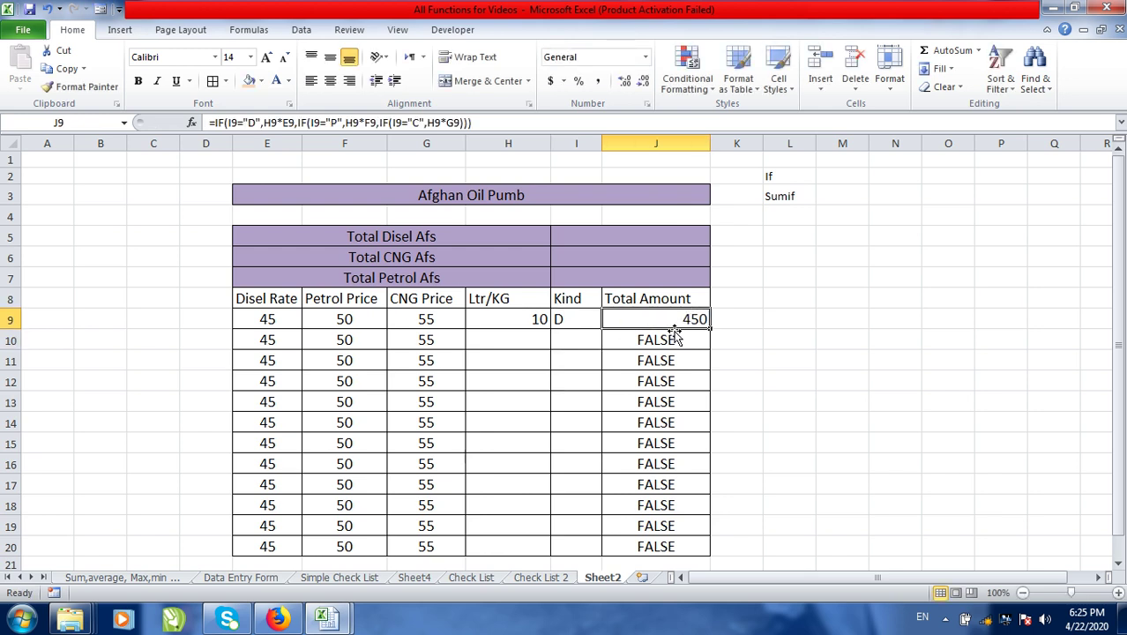
# - Enter a sale in row 10 with 10 as the Ltr/KG quantity and P as the kind
pyautogui.click(524, 340)
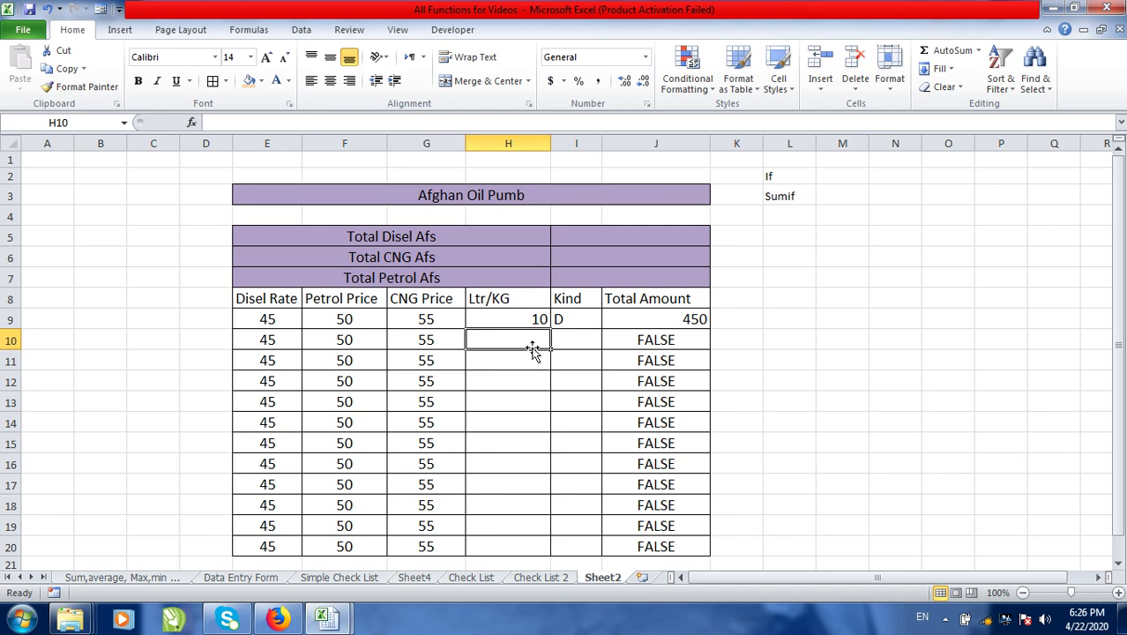
pyautogui.write('10')
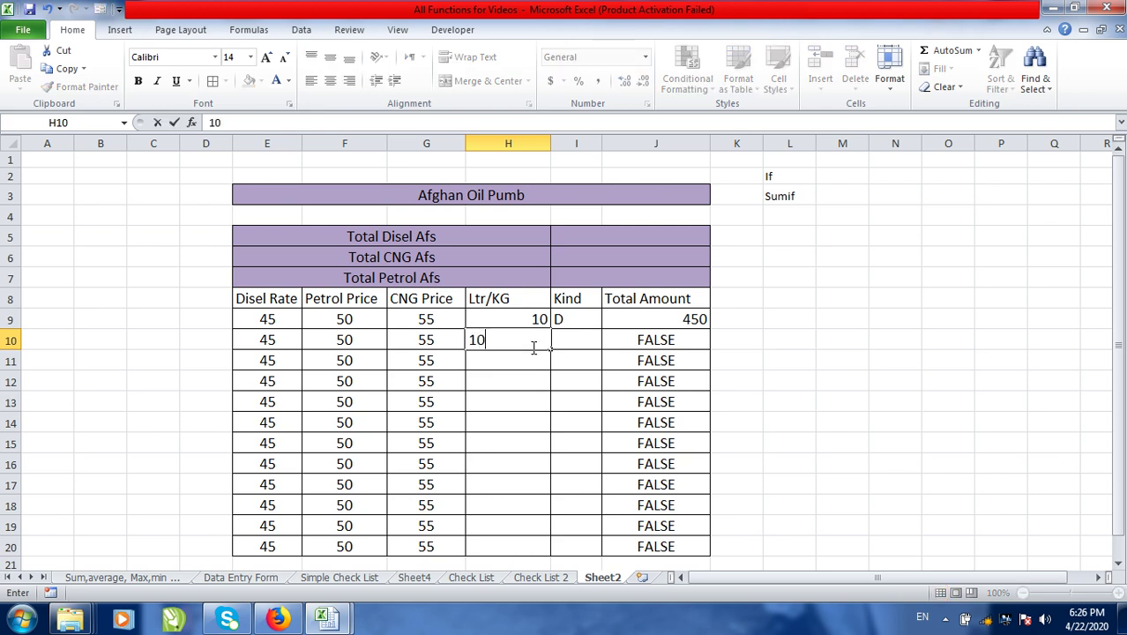
pyautogui.click(559, 338)
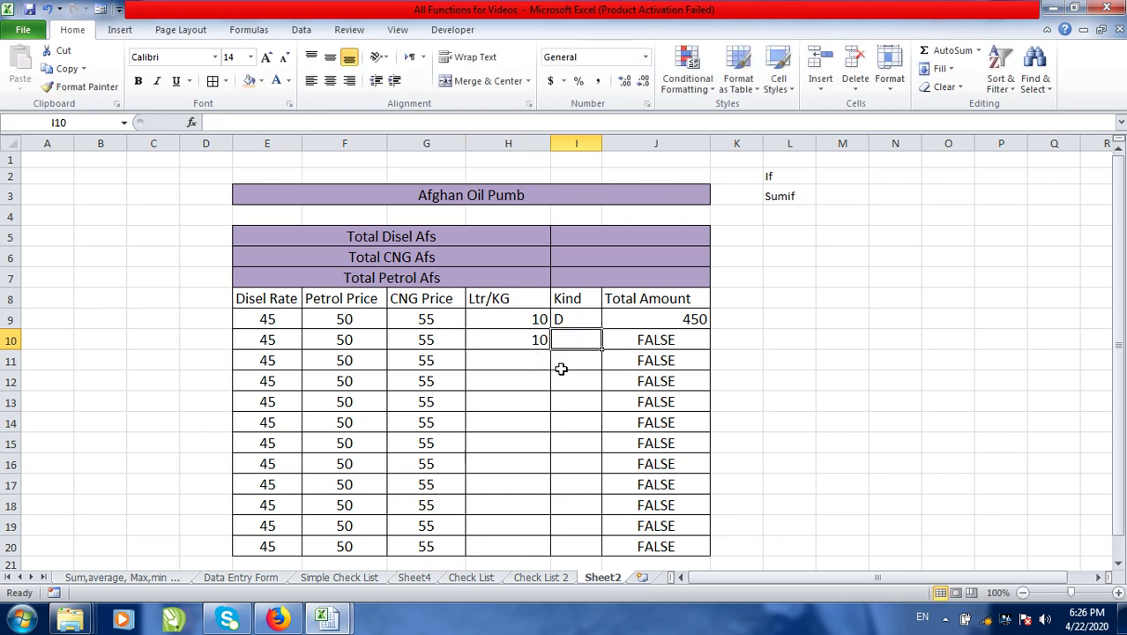
pyautogui.write('P')
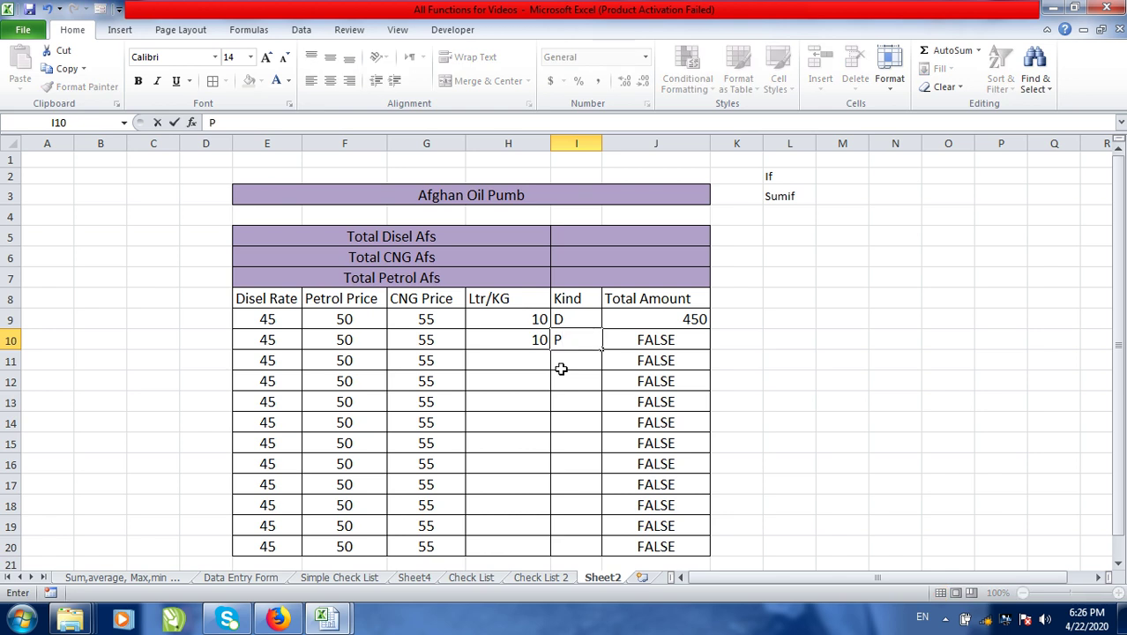
pyautogui.click(561, 368)
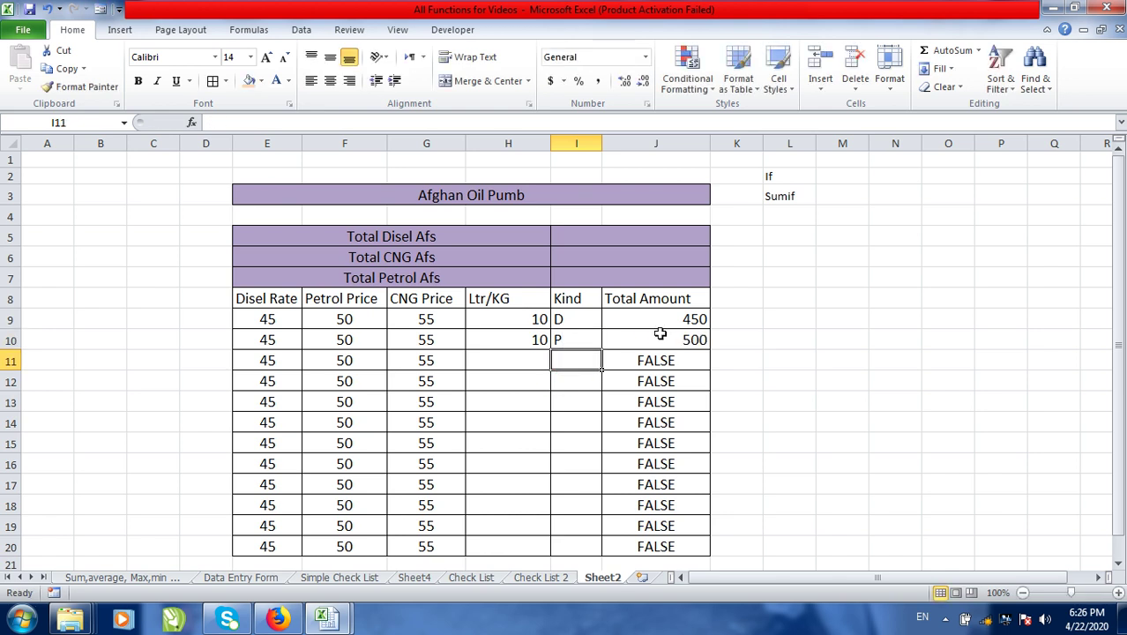
# - Enter a sale in row 11 with 10 as the Ltr/KG quantity and C as the kind
pyautogui.click(505, 364)
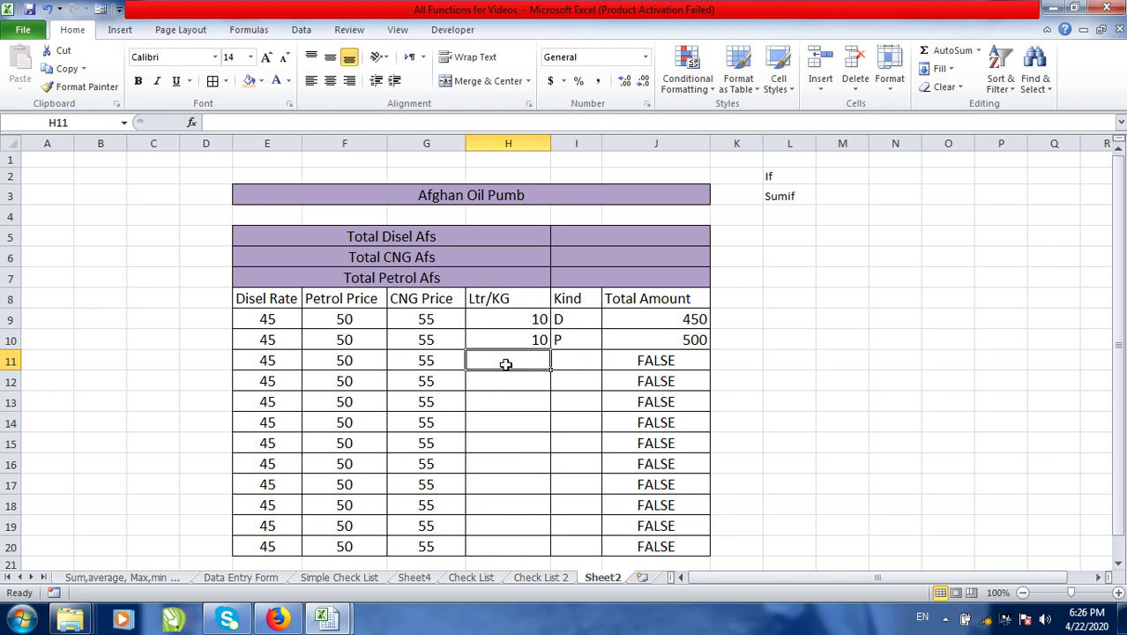
pyautogui.write('10')
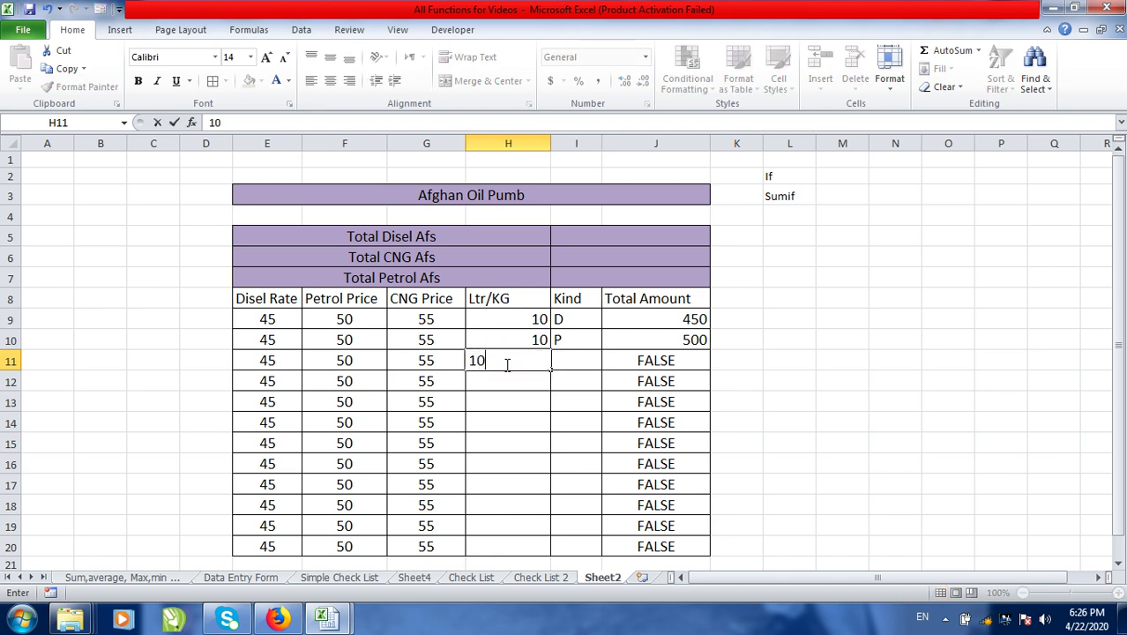
pyautogui.click(578, 361)
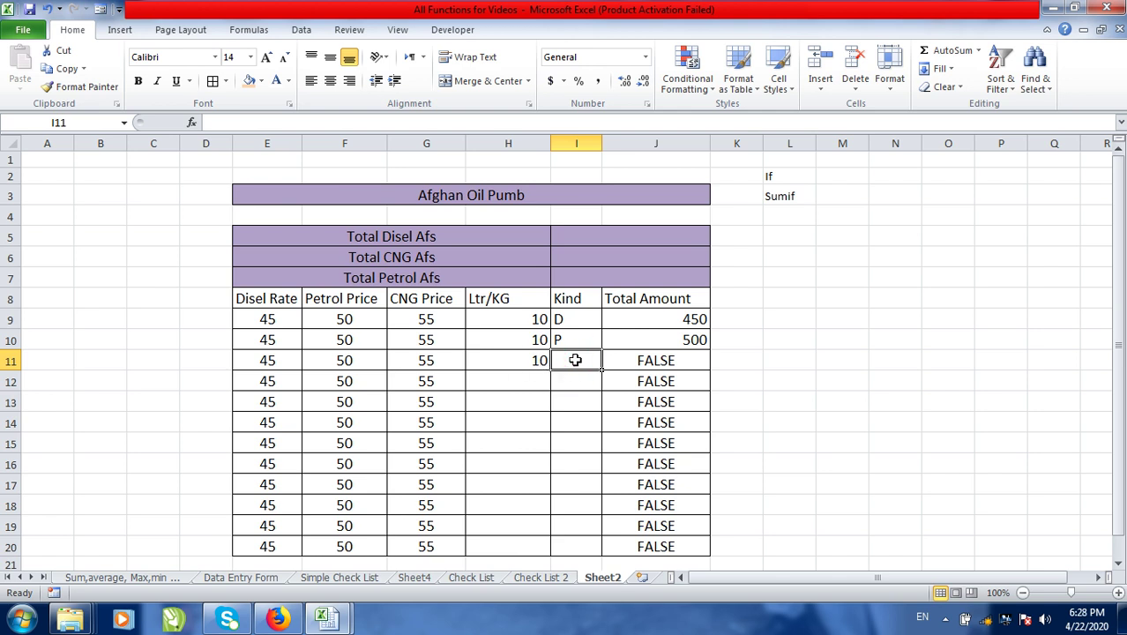
pyautogui.write('C')
pyautogui.press('Return')
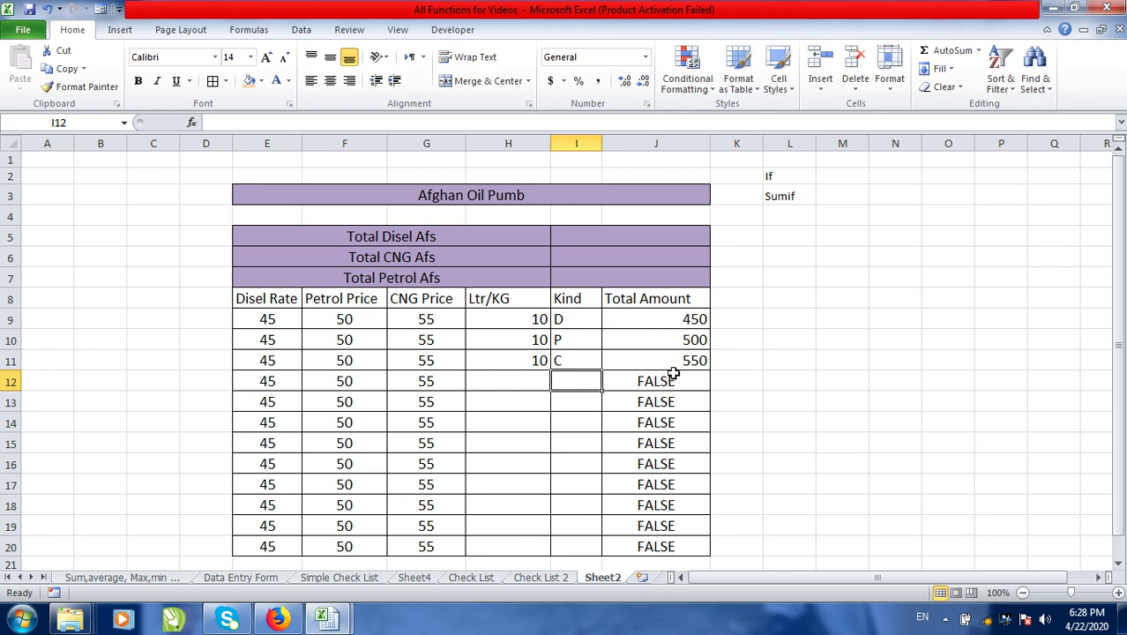
# - Enter a sale in row 12 with 10 as the Ltr/KG quantity and D as the kind
pyautogui.click(523, 381)
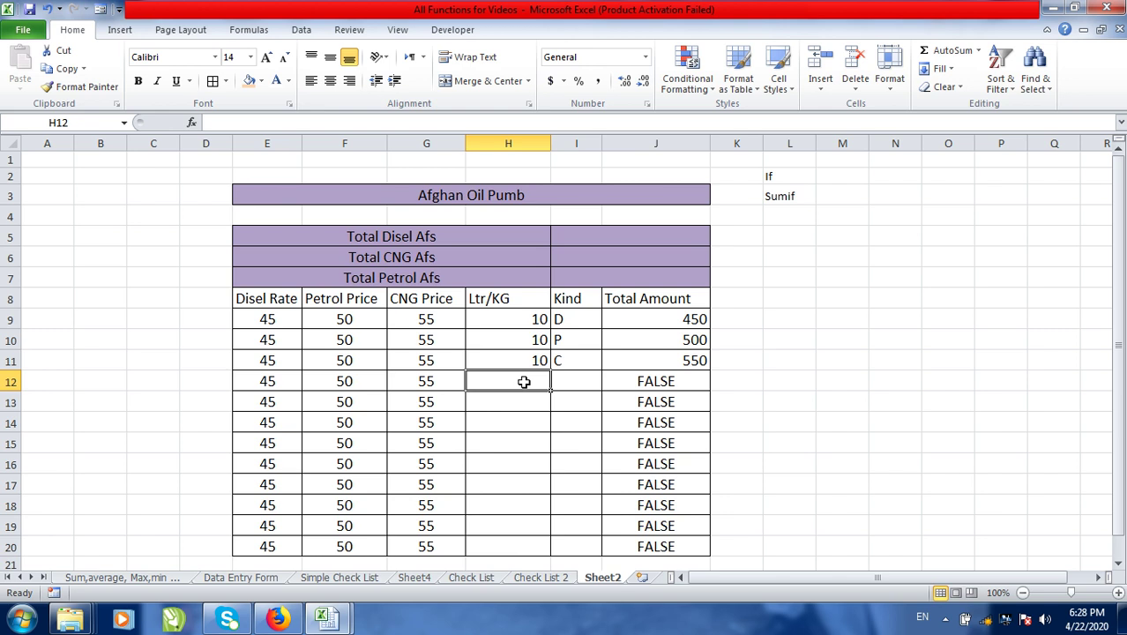
pyautogui.write('10')
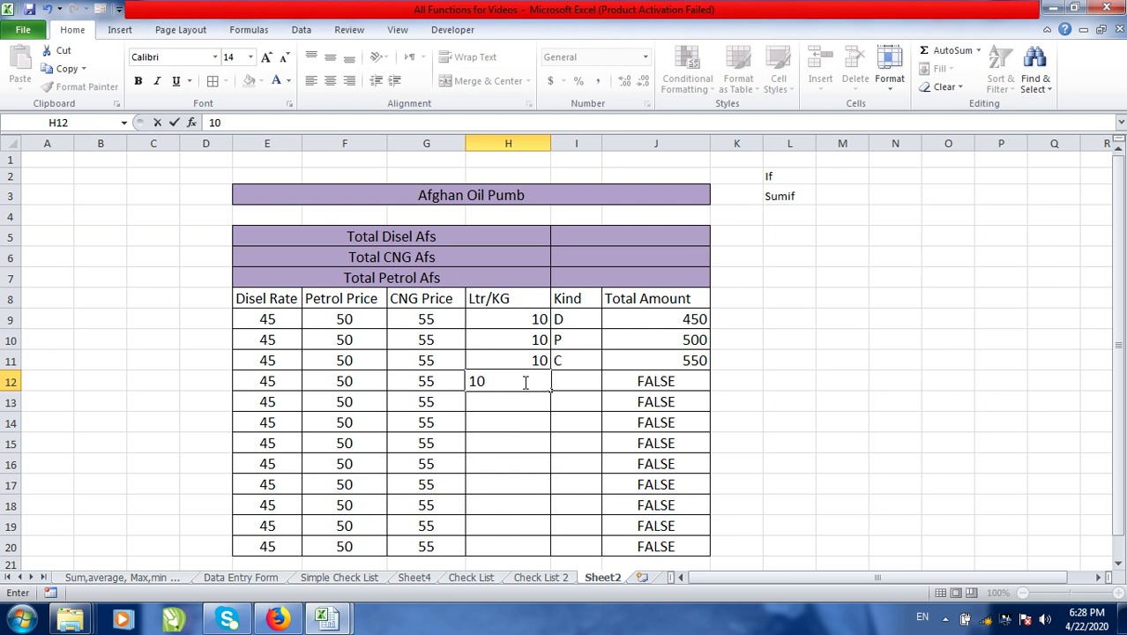
pyautogui.press('Tab')
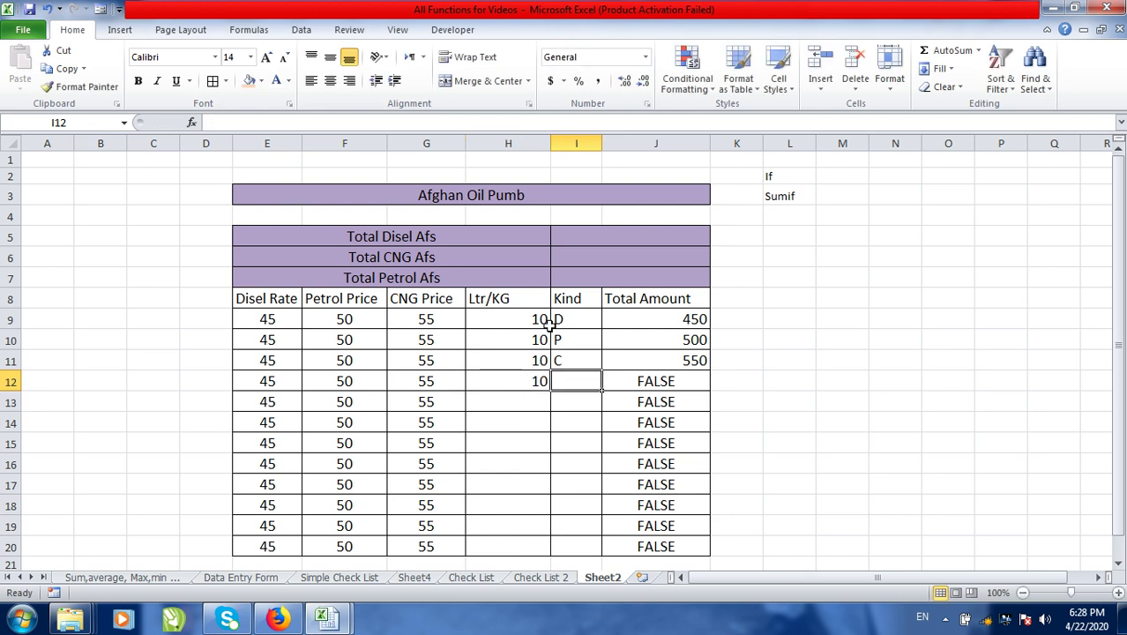
pyautogui.write('D')
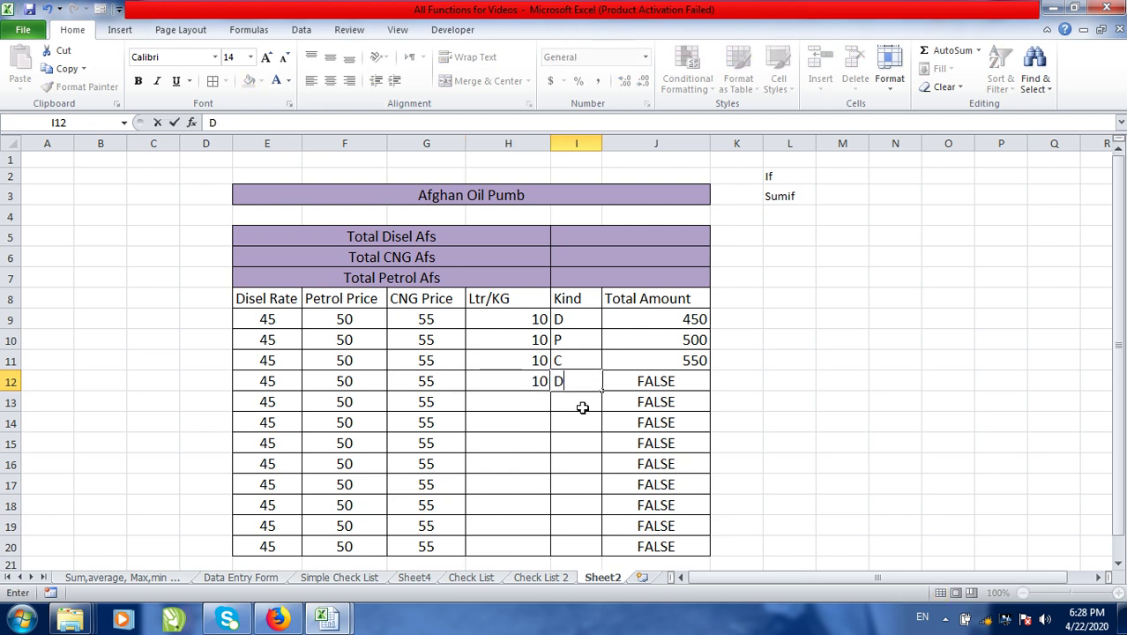
pyautogui.click(568, 404)
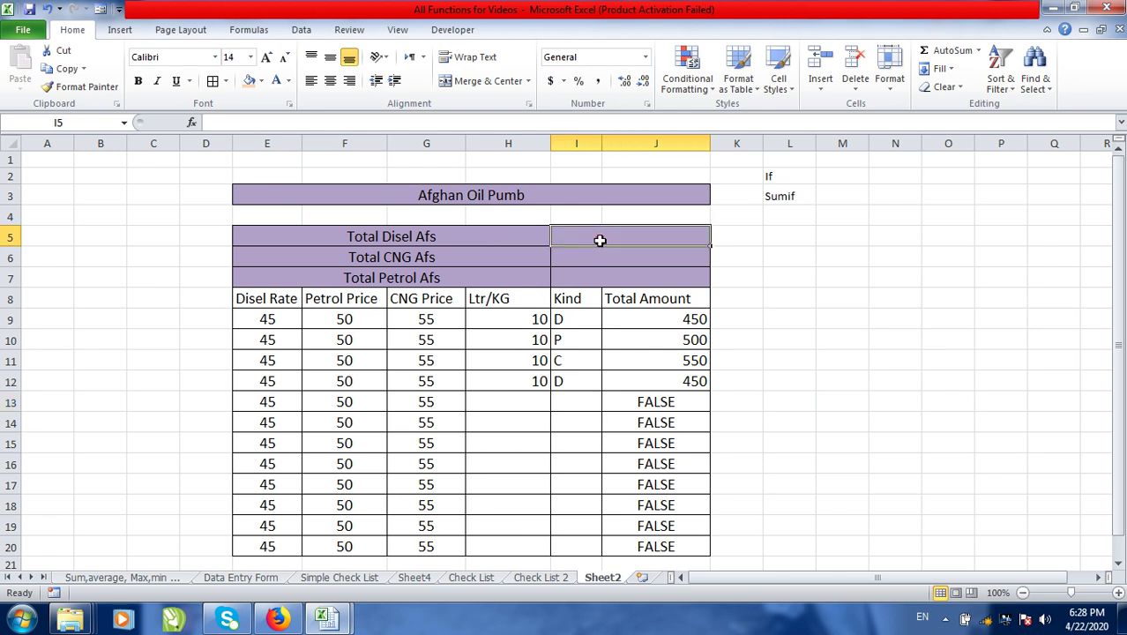
pyautogui.click(599, 240)
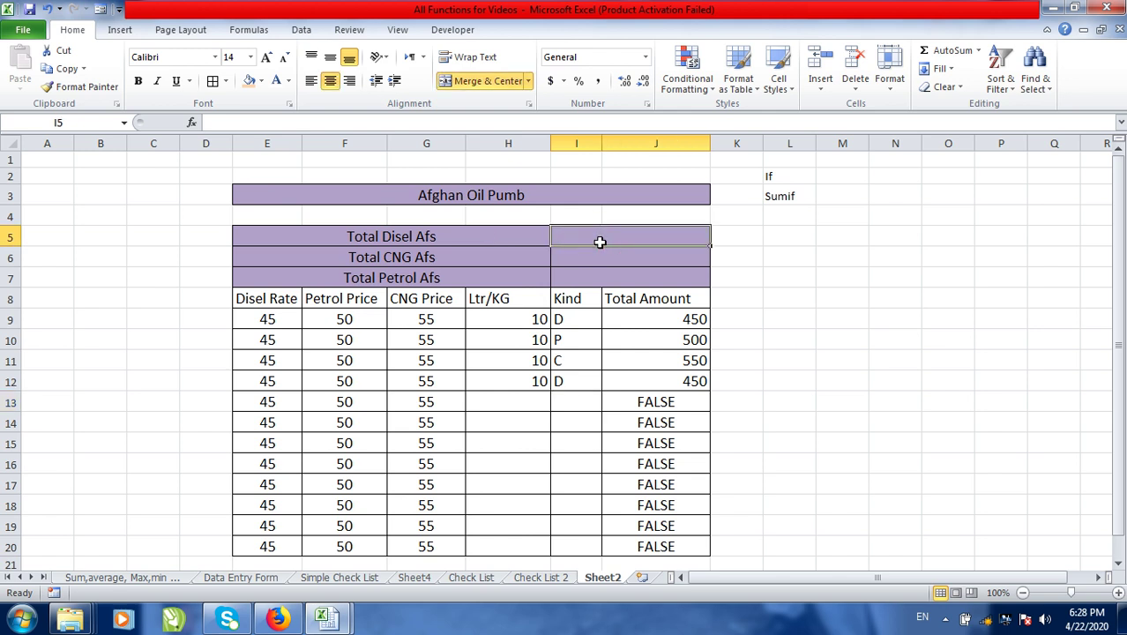
pyautogui.write('su')
pyautogui.press('BackSpace')
pyautogui.press('BackSpace')
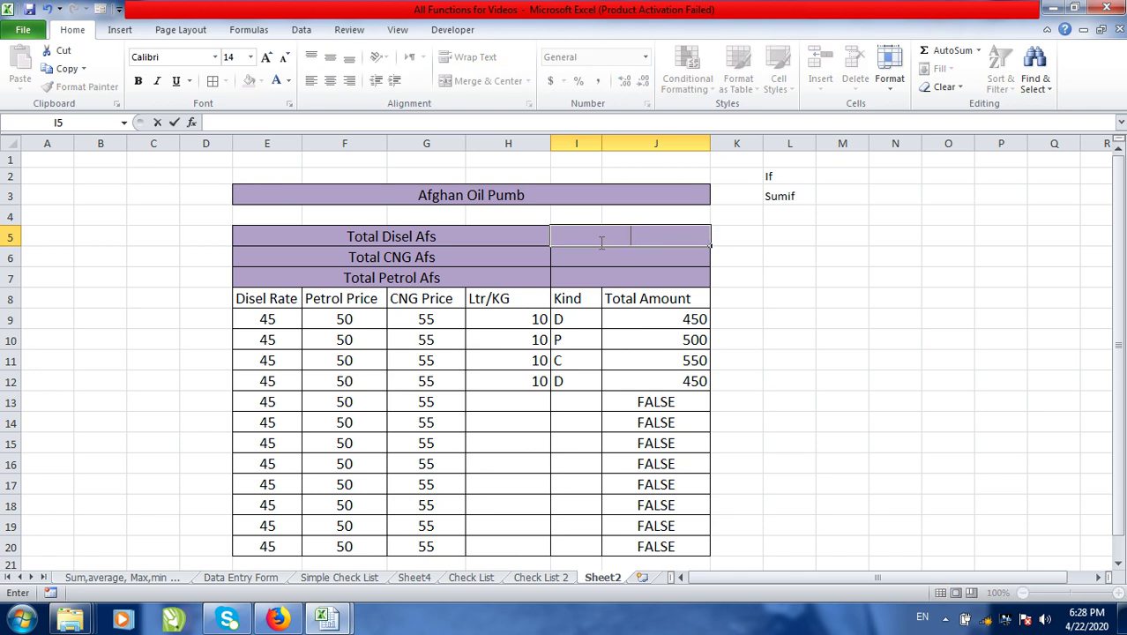
pyautogui.write('=sum')
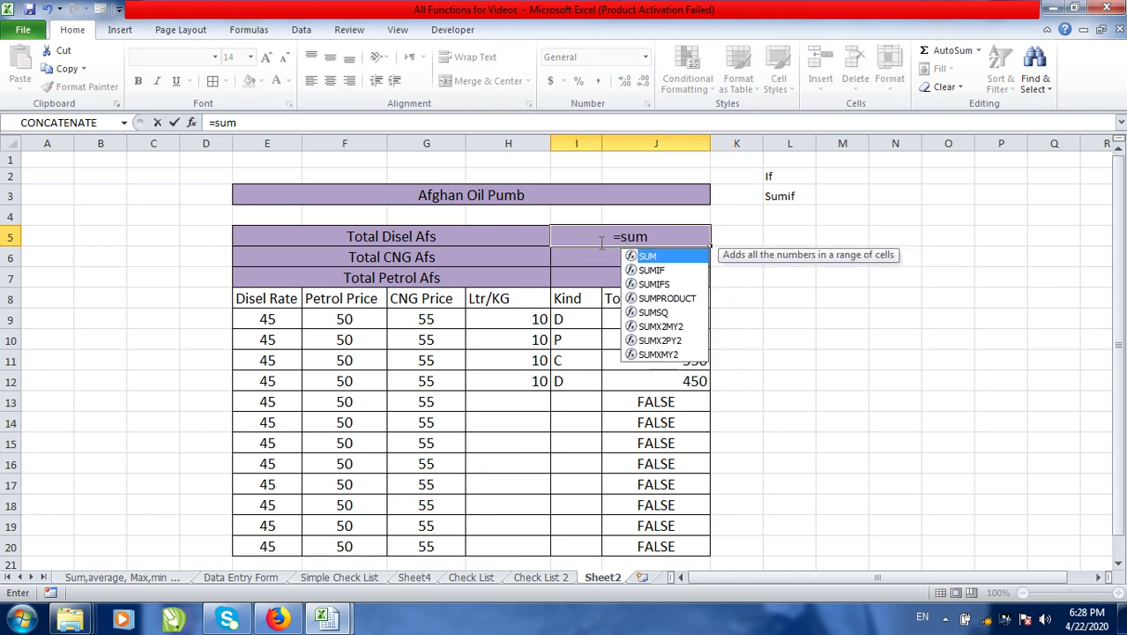
pyautogui.press('Down')
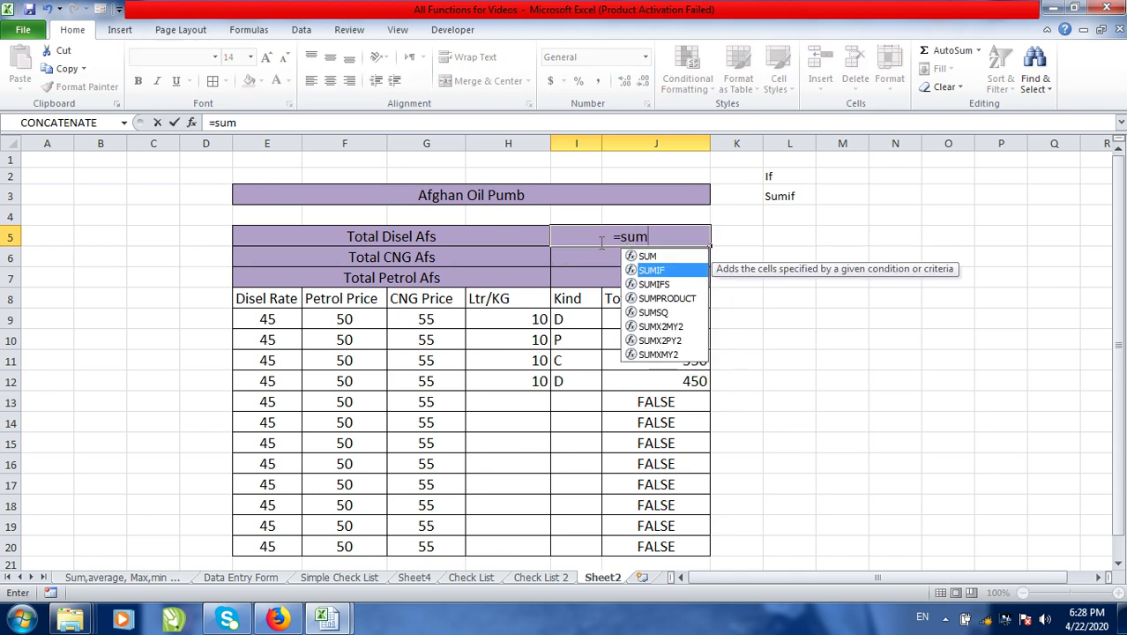
pyautogui.doubleClick(675, 269)
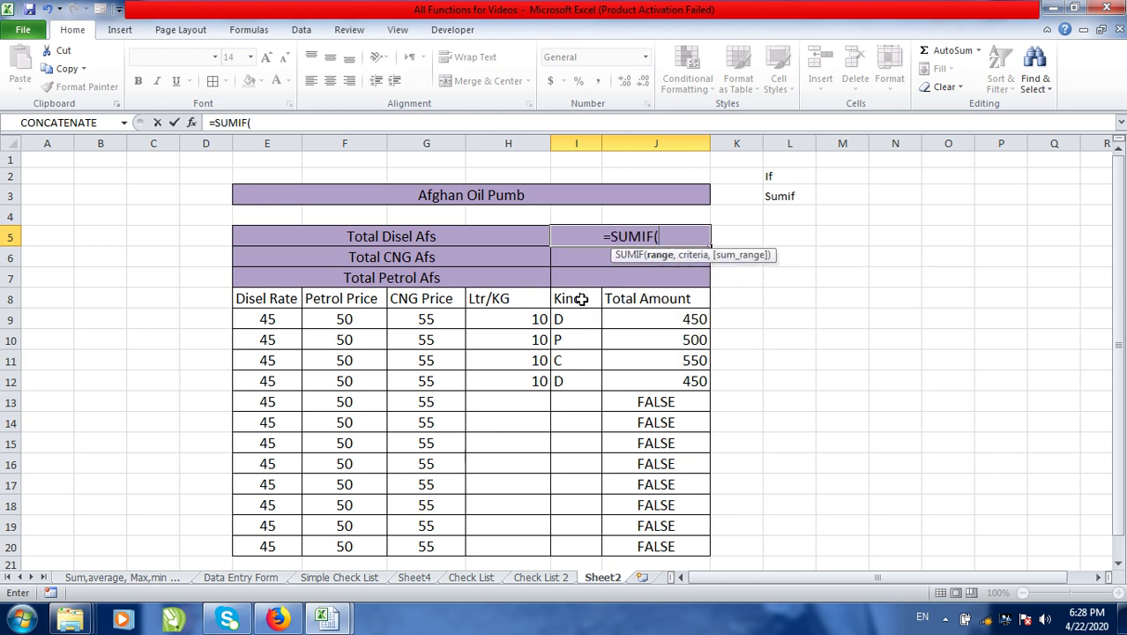
pyautogui.moveTo(582, 299); pyautogui.dragTo(579, 313)
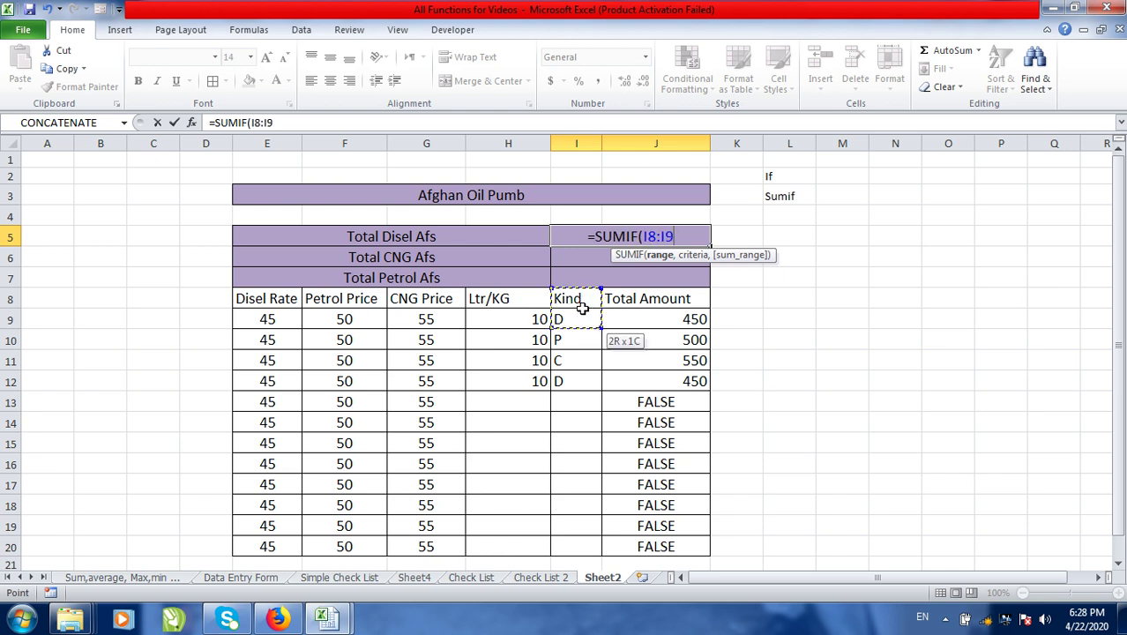
pyautogui.click(580, 313)
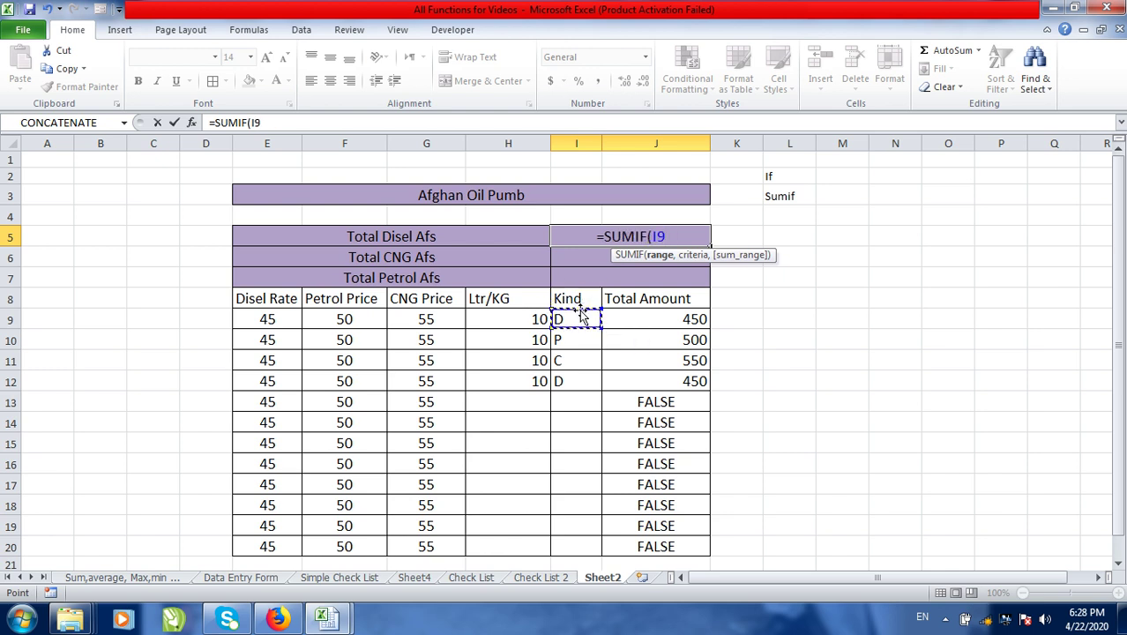
pyautogui.moveTo(580, 313); pyautogui.dragTo(571, 545)
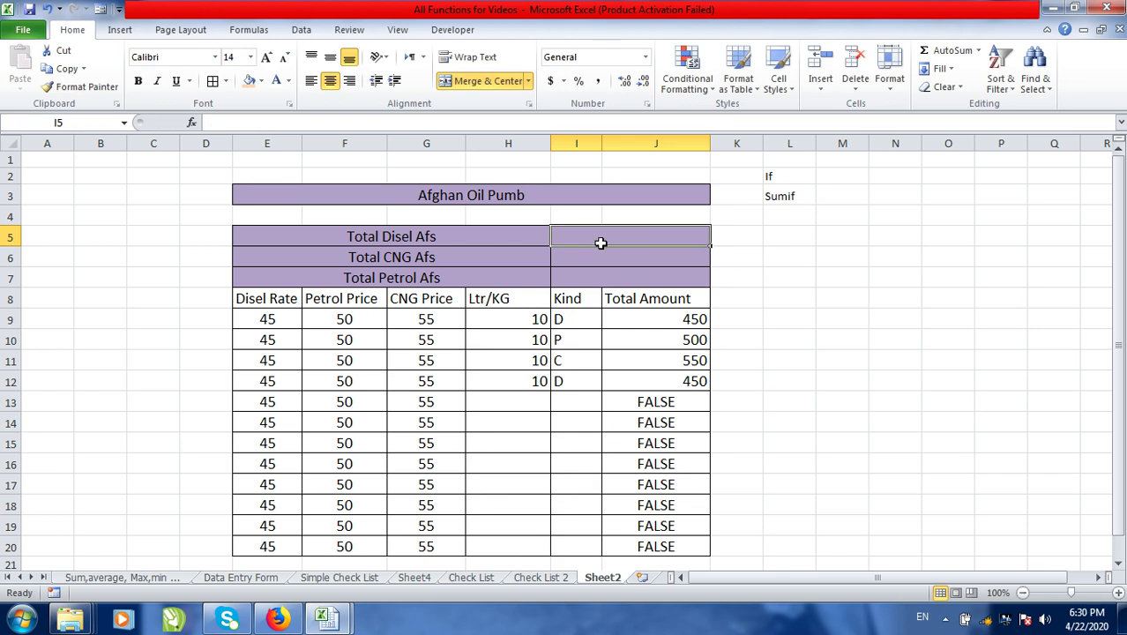
# - Start a SUMIF formula in the Total Disel Afs cell I5 with the Kind cells I9:I20 as its range
pyautogui.write('=sum')
pyautogui.press('BackSpace')
pyautogui.press('BackSpace')
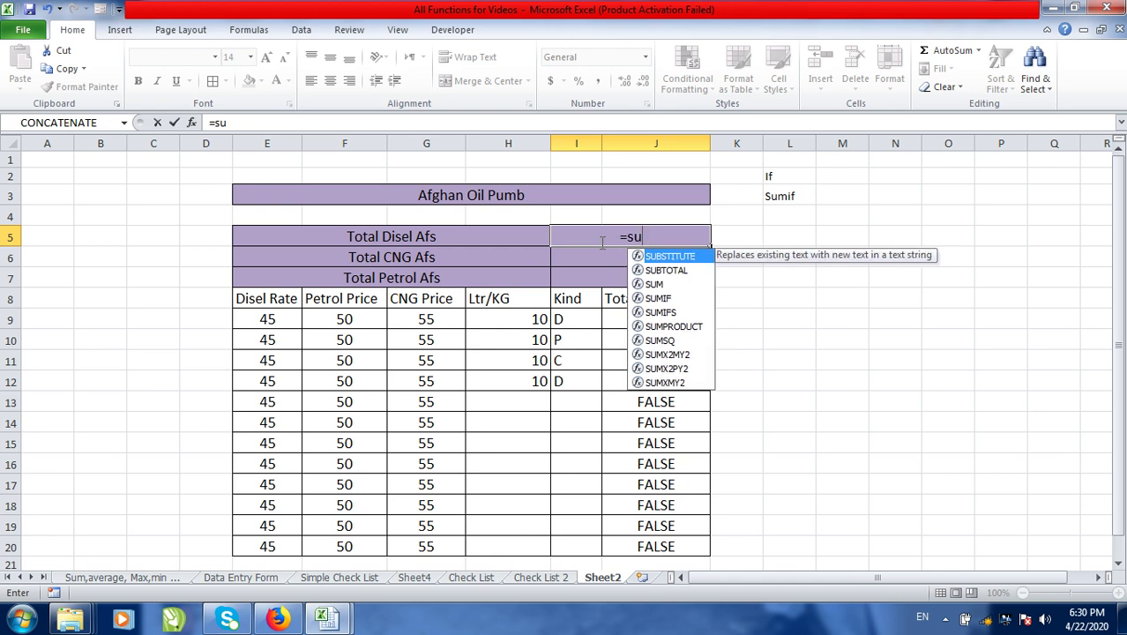
pyautogui.write('um')
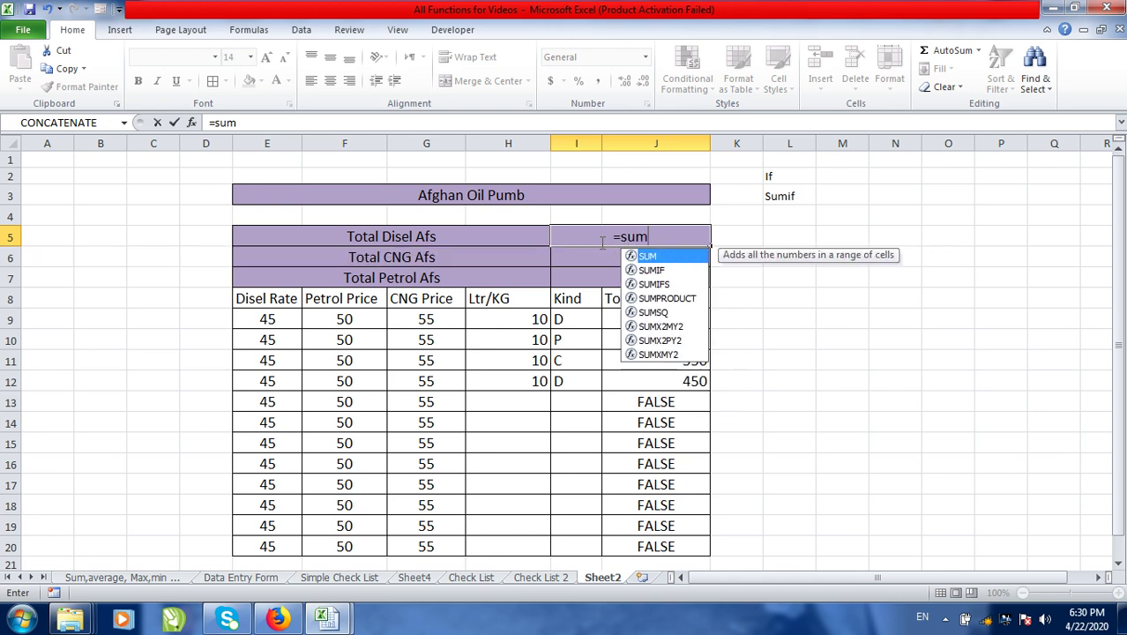
pyautogui.press('Down')
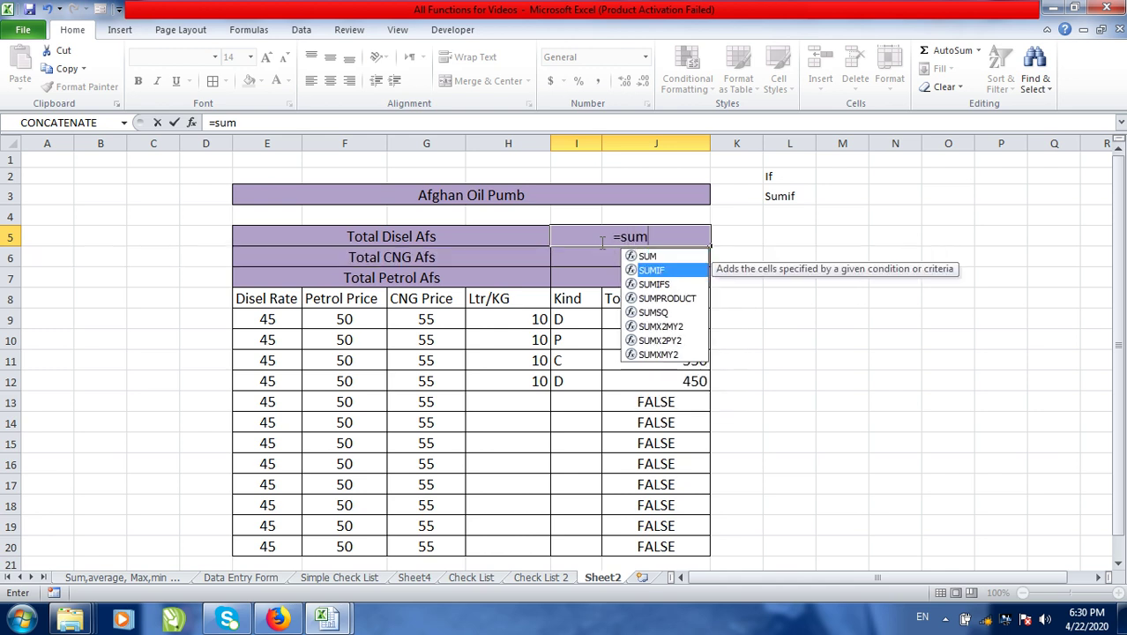
pyautogui.doubleClick(663, 270)
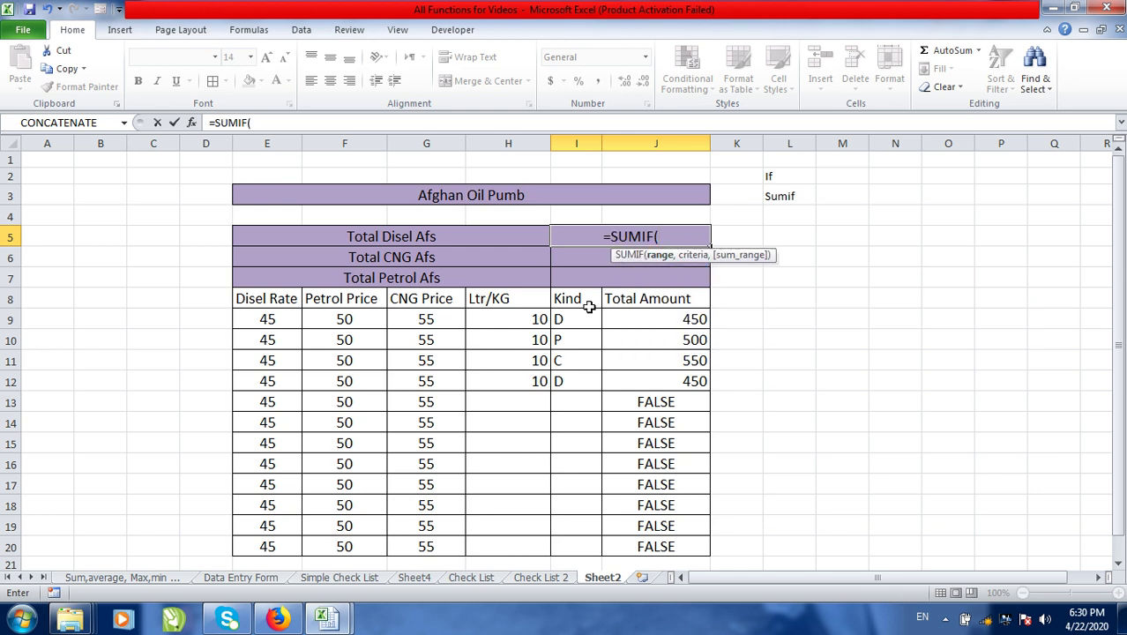
pyautogui.moveTo(580, 315); pyautogui.dragTo(574, 541)
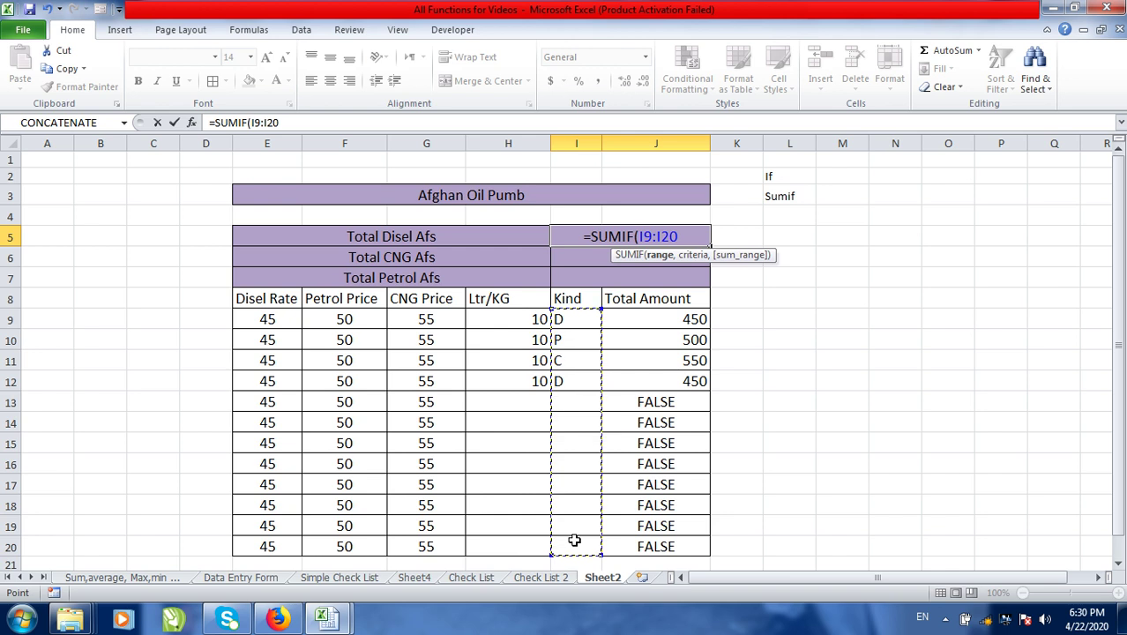
# - Complete the Total Disel Afs formula with "D" as the criterion and the Total Amount cells J9:J20 as the sum range
pyautogui.write(',"')
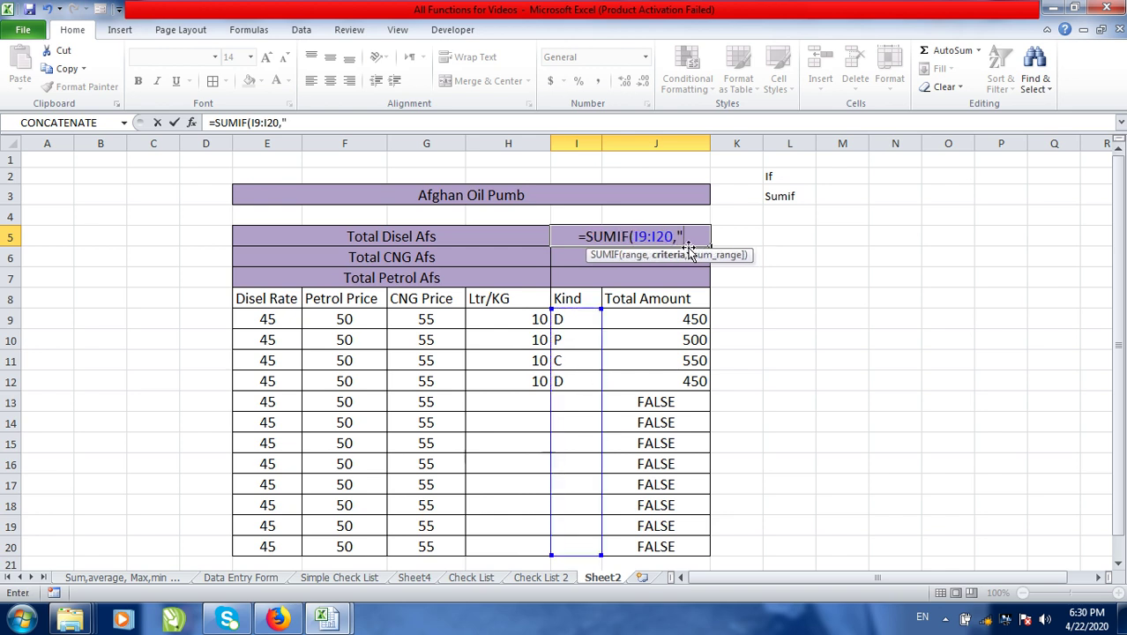
pyautogui.write('D')
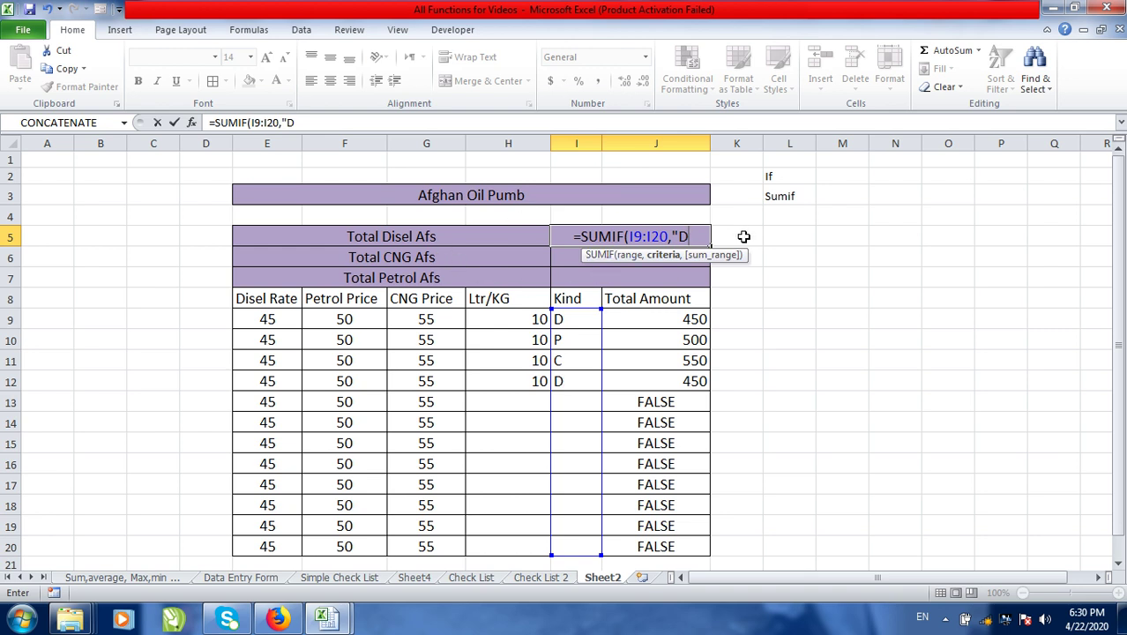
pyautogui.write('"')
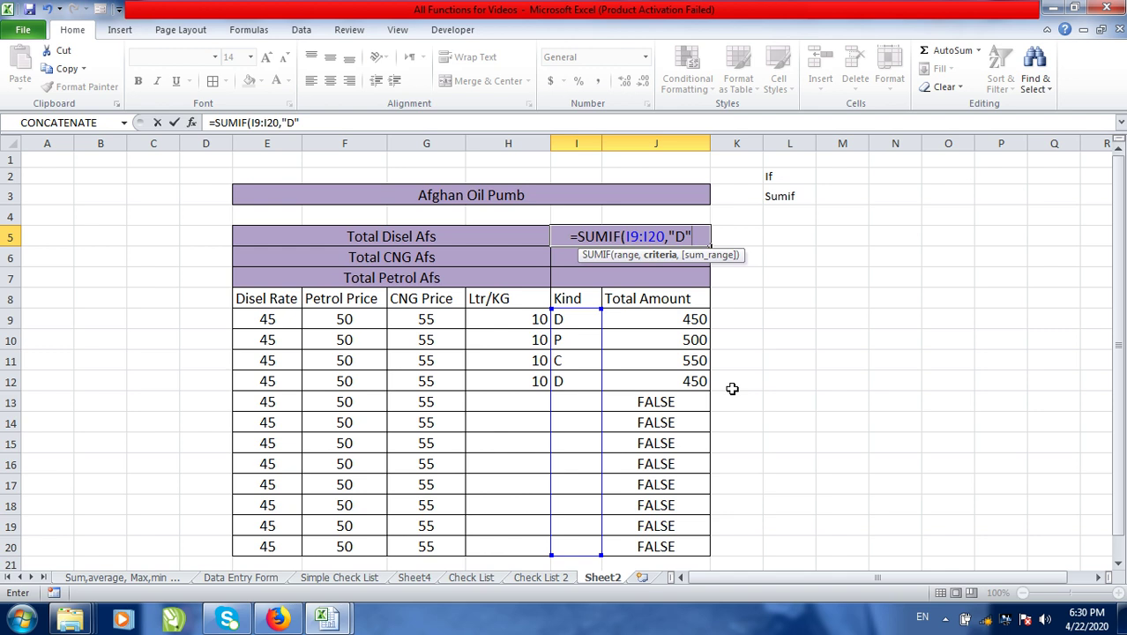
pyautogui.write(',')
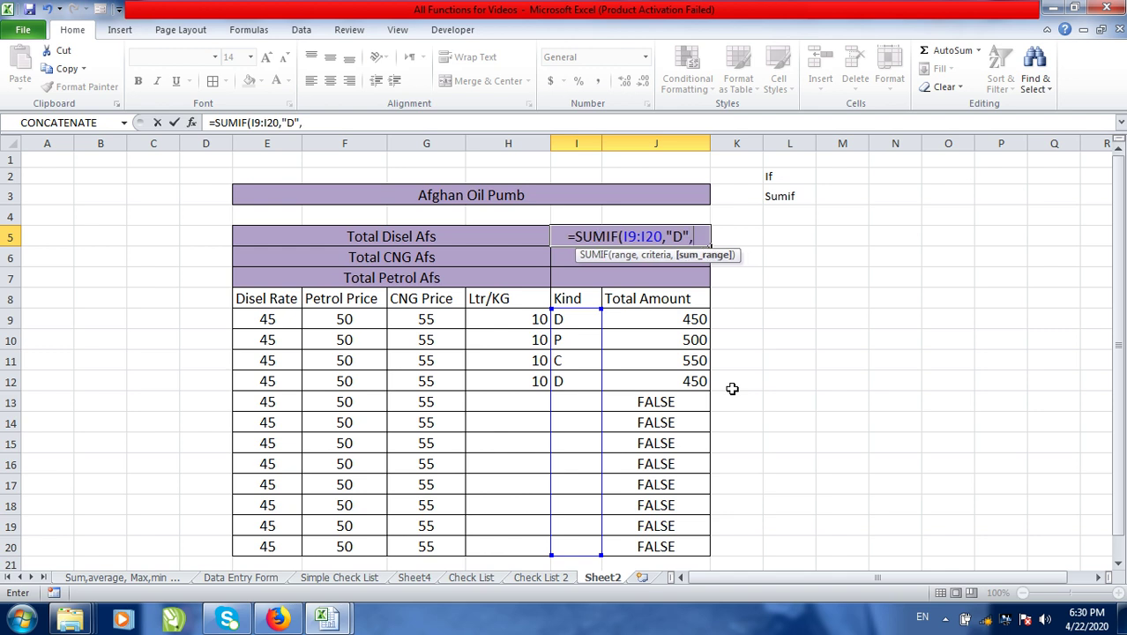
pyautogui.moveTo(670, 322); pyautogui.dragTo(667, 546)
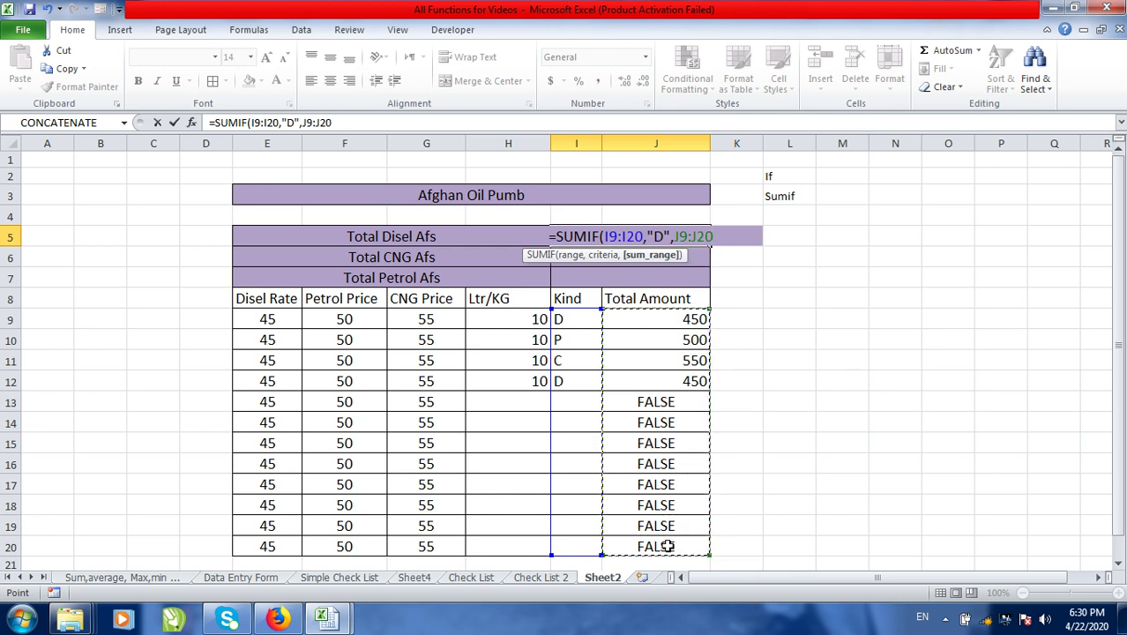
pyautogui.write(')')
pyautogui.press('Return')
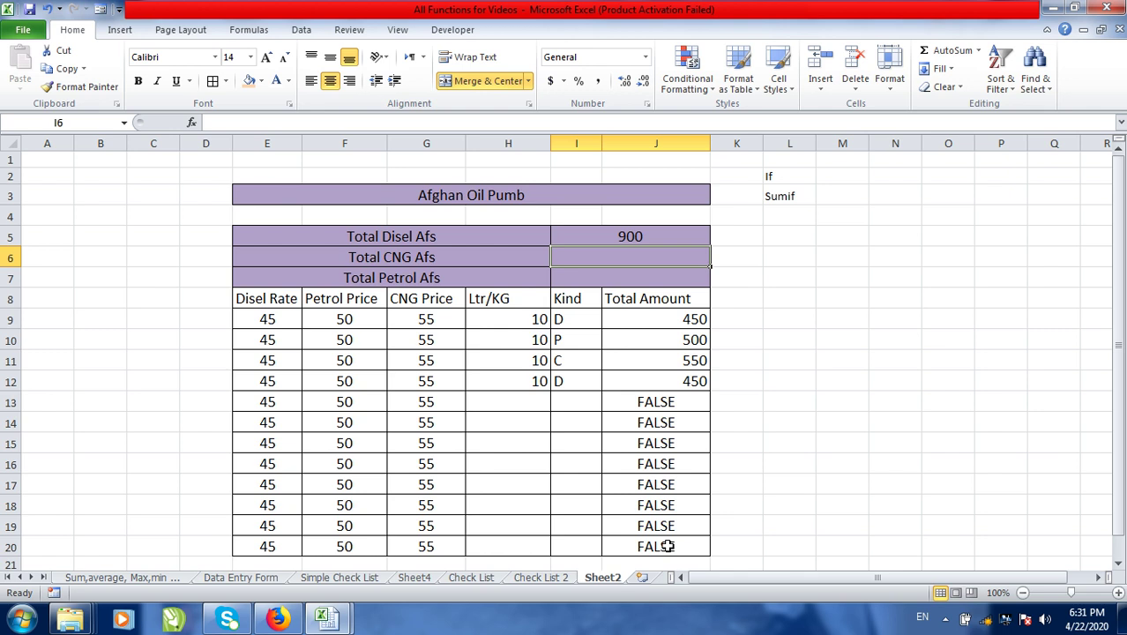
# - Review the arguments of the SUMIF formula in the Total Disel Afs cell
pyautogui.click(642, 239)
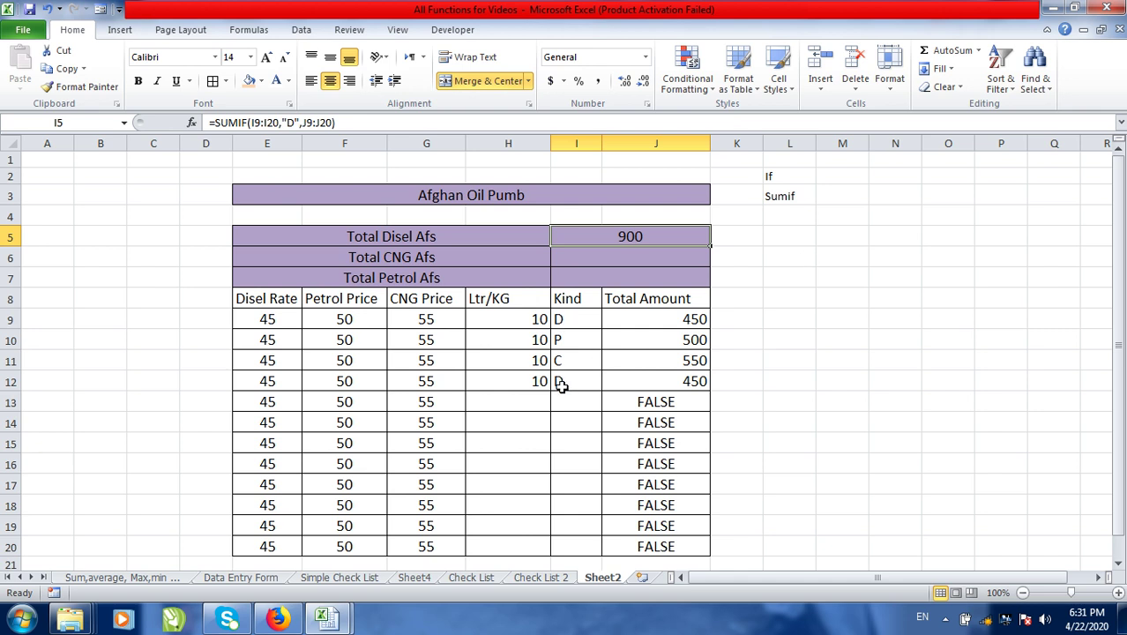
pyautogui.doubleClick(628, 238)
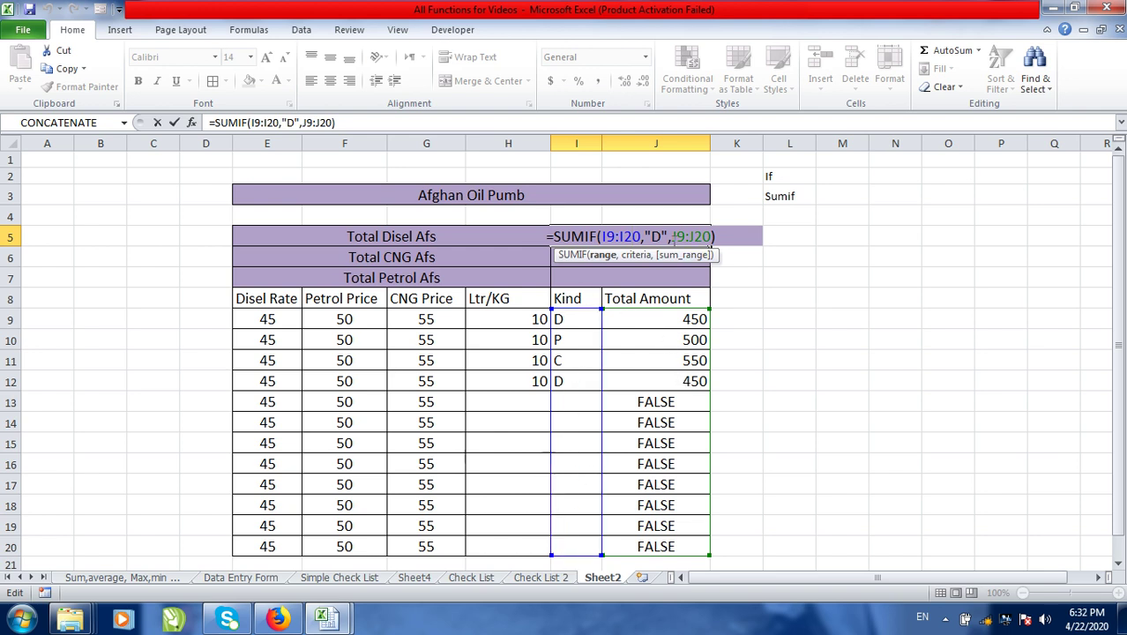
pyautogui.press('Return')
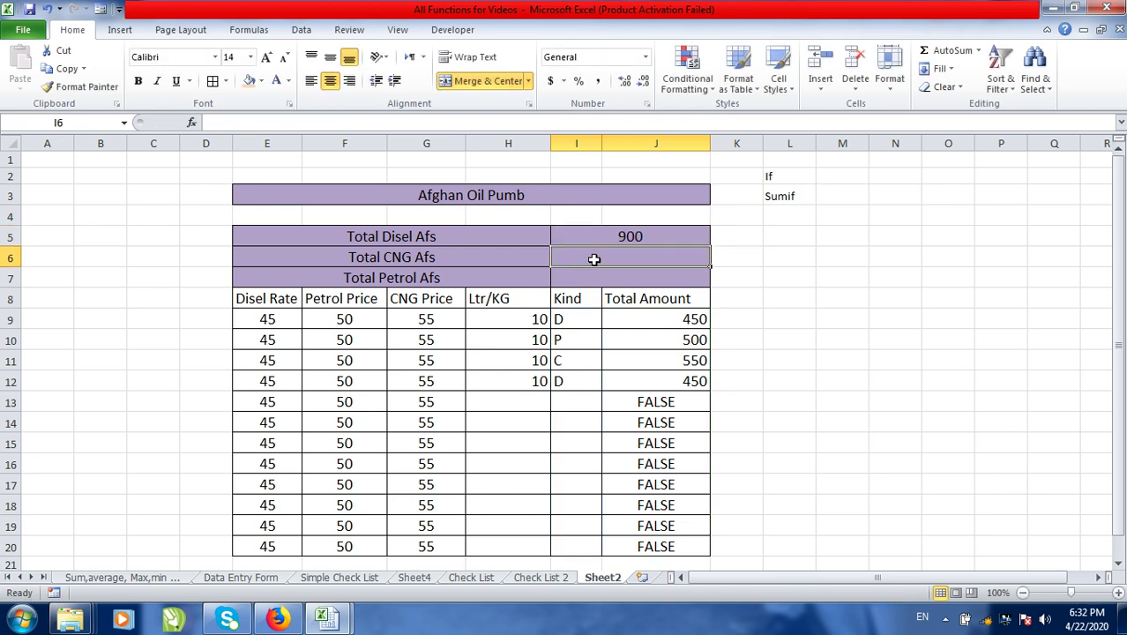
# - Start a SUMIF formula in the Total CNG Afs cell I6 with the Kind cells I9:I20 as its range
pyautogui.write('=')
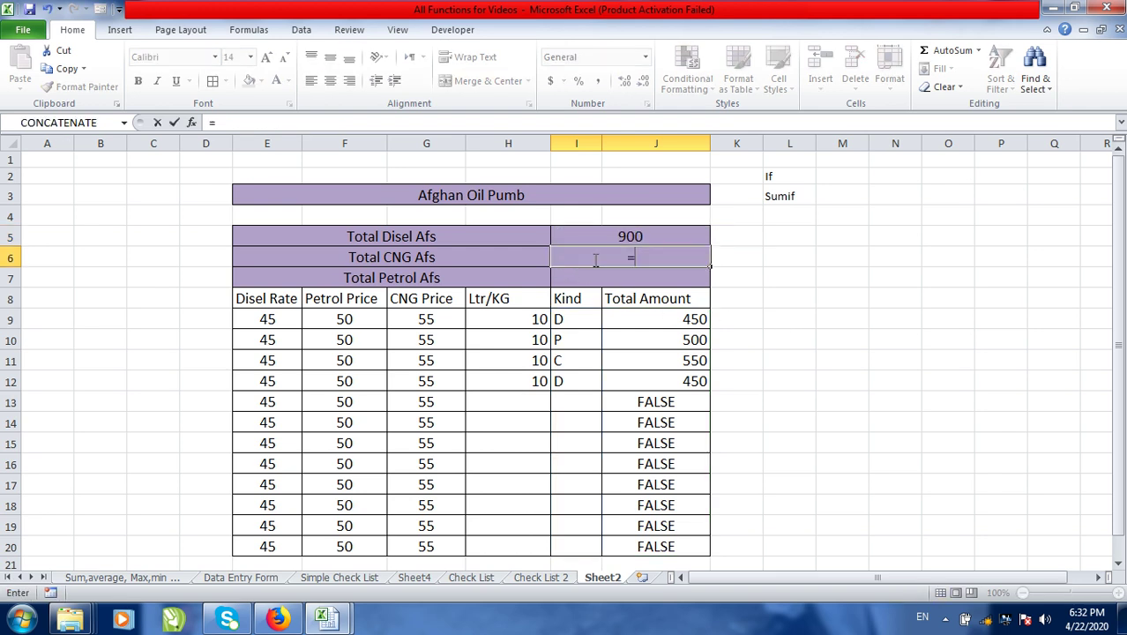
pyautogui.write('sum')
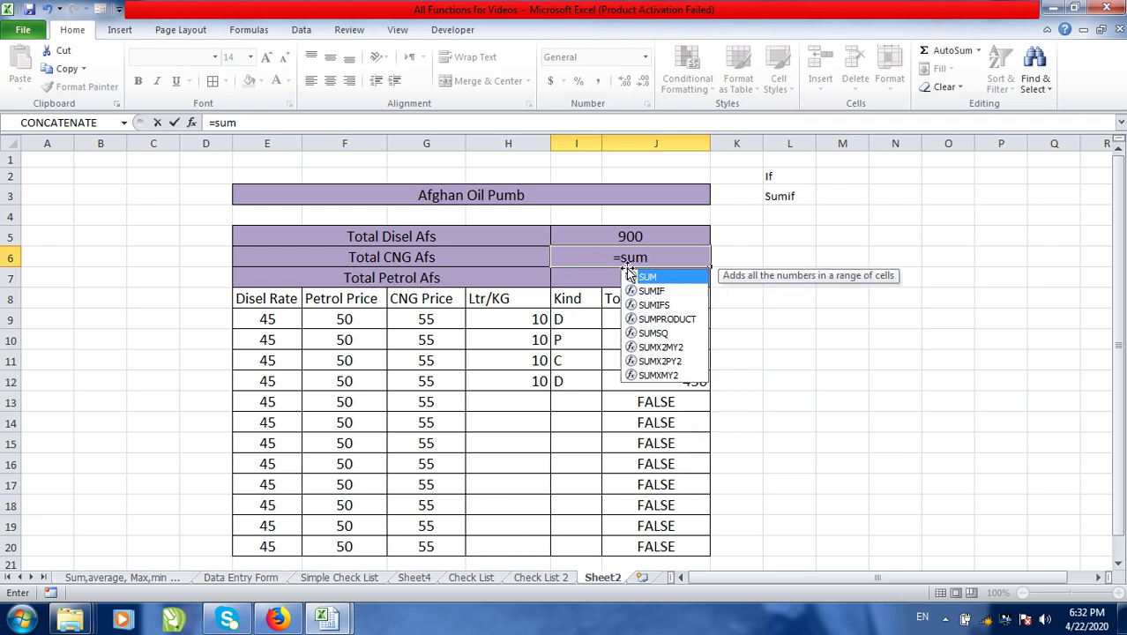
pyautogui.click(656, 291)
pyautogui.doubleClick(656, 291)
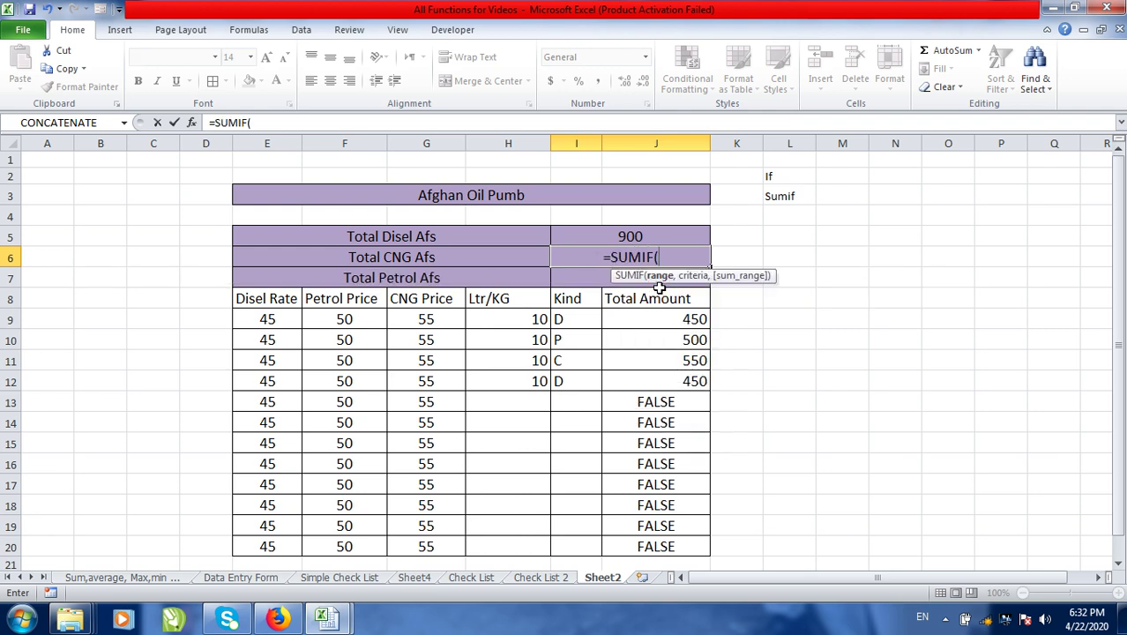
pyautogui.moveTo(584, 323); pyautogui.dragTo(593, 547)
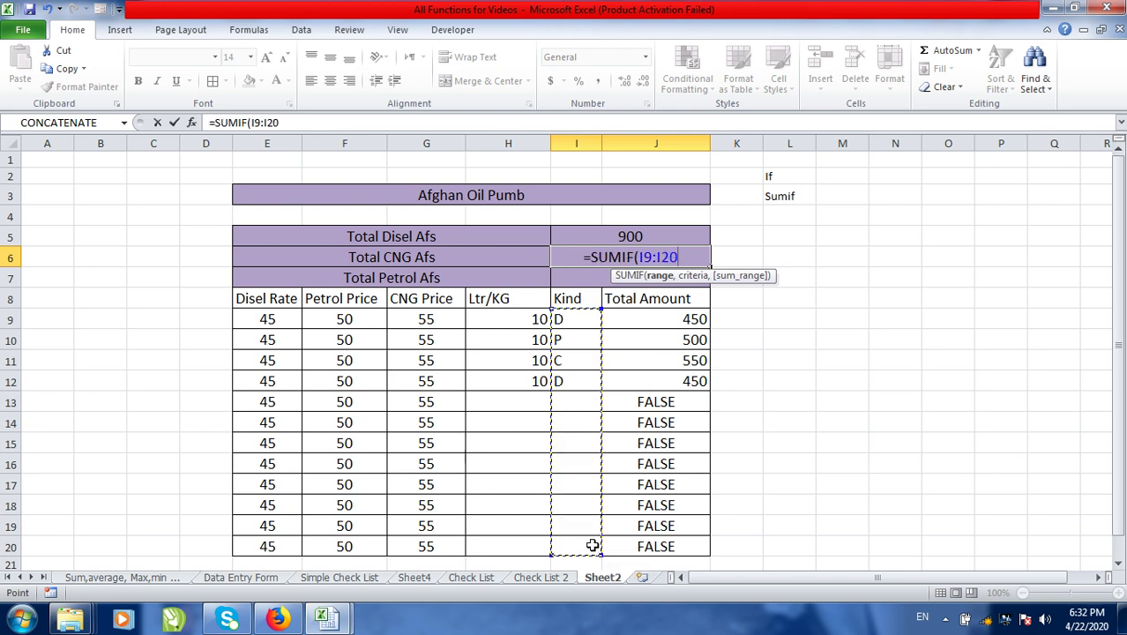
# - Complete the Total CNG Afs formula with "C" as the criterion and the Total Amount cells J9:J20 as the sum range
pyautogui.write(',"')
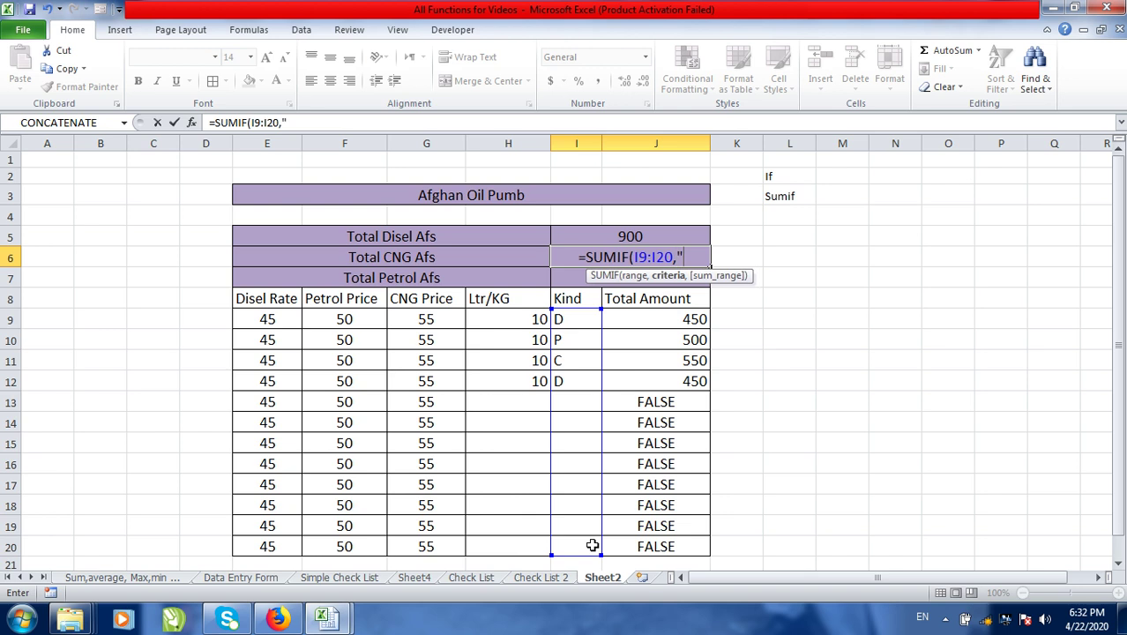
pyautogui.write('C"')
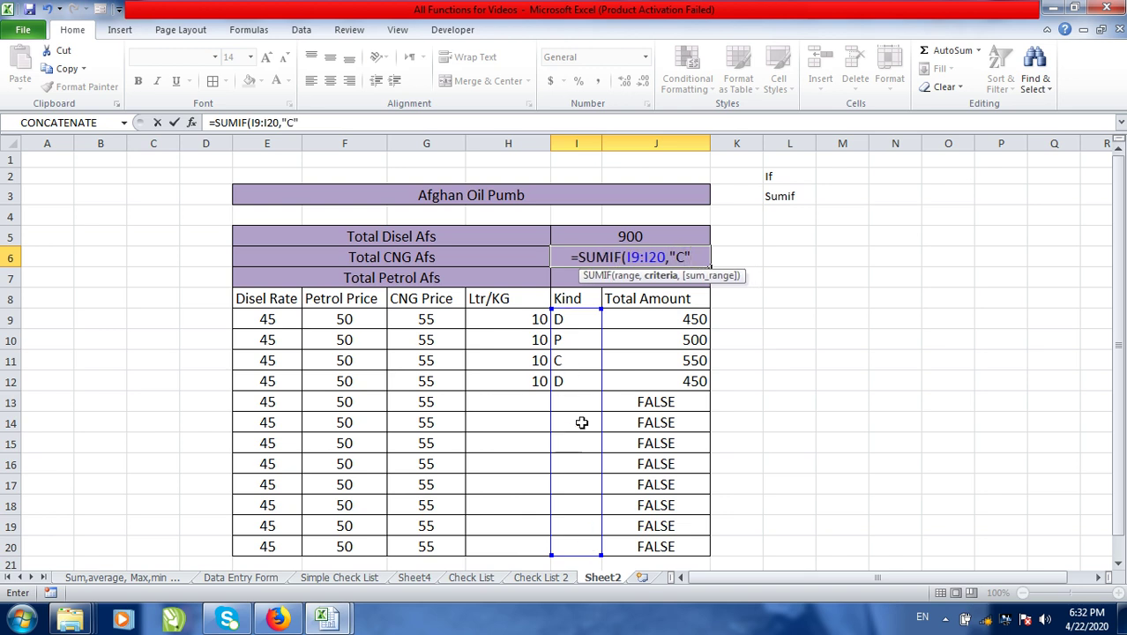
pyautogui.write(',')
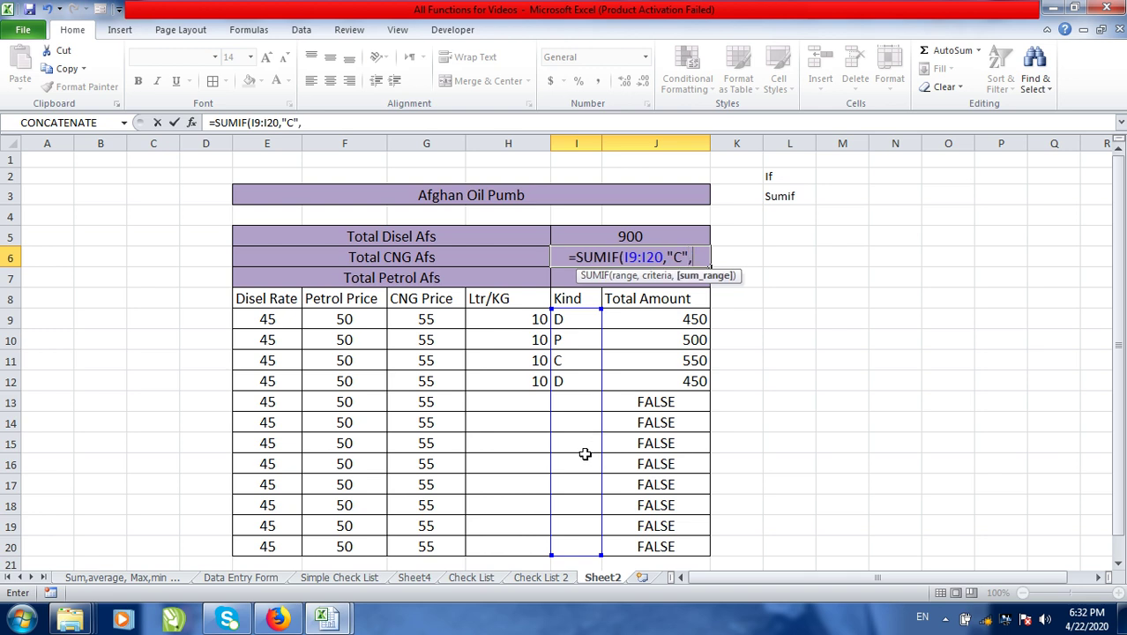
pyautogui.click(679, 323)
pyautogui.moveTo(677, 361); pyautogui.dragTo(674, 544)
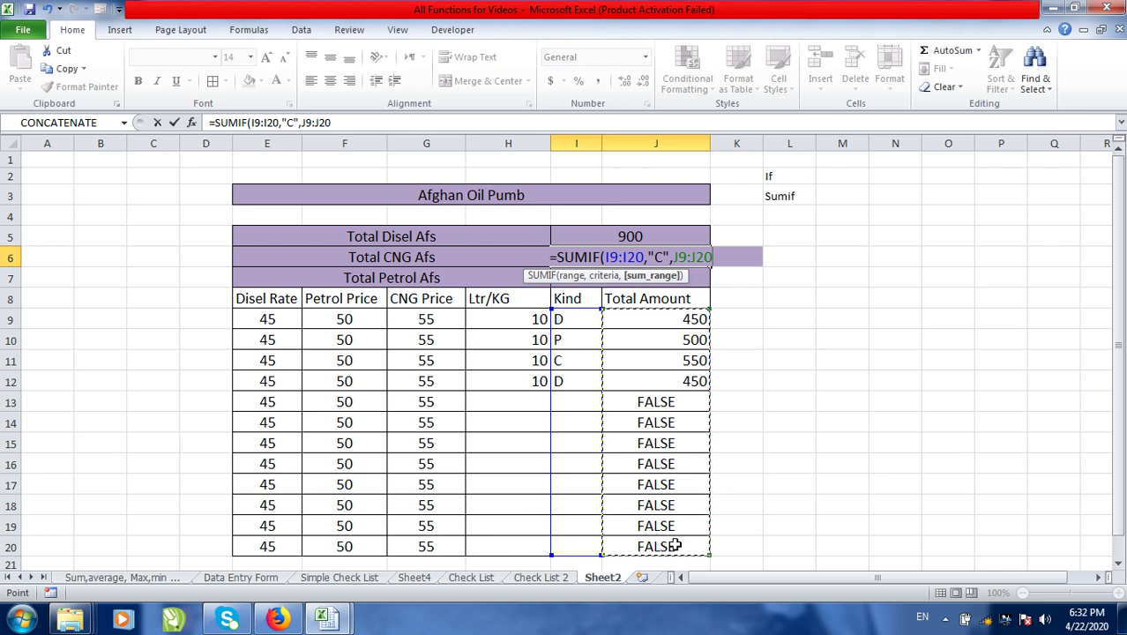
pyautogui.write(')')
pyautogui.press('Return')
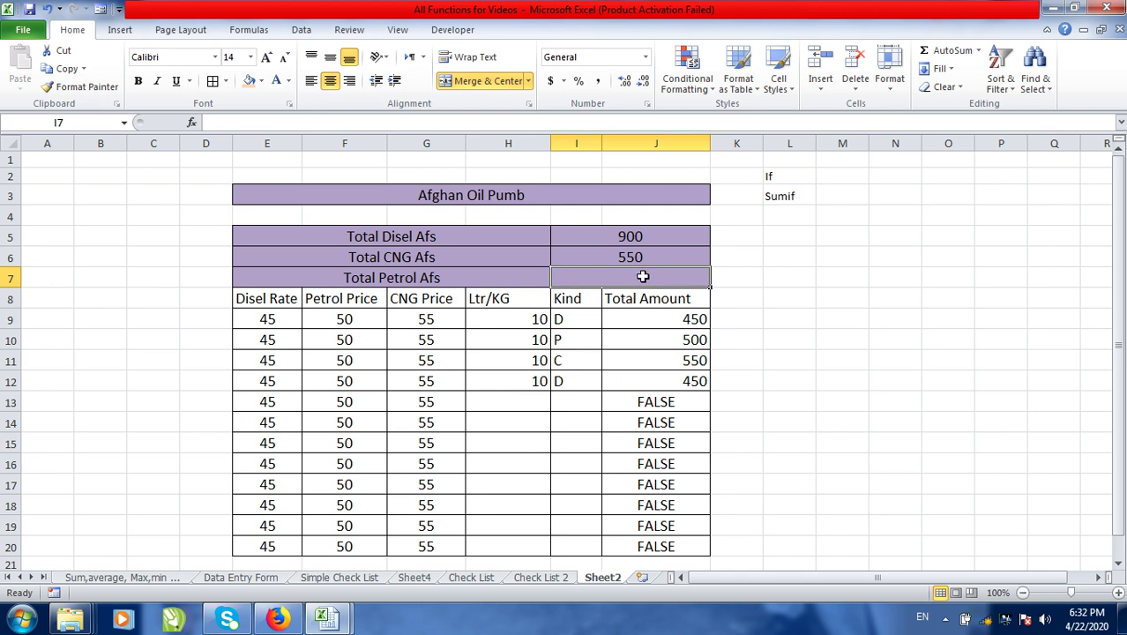
# - Start a SUMIF formula in the Total Petrol Afs cell I7 with the Kind cells I9:I20 as its range
pyautogui.write('=')
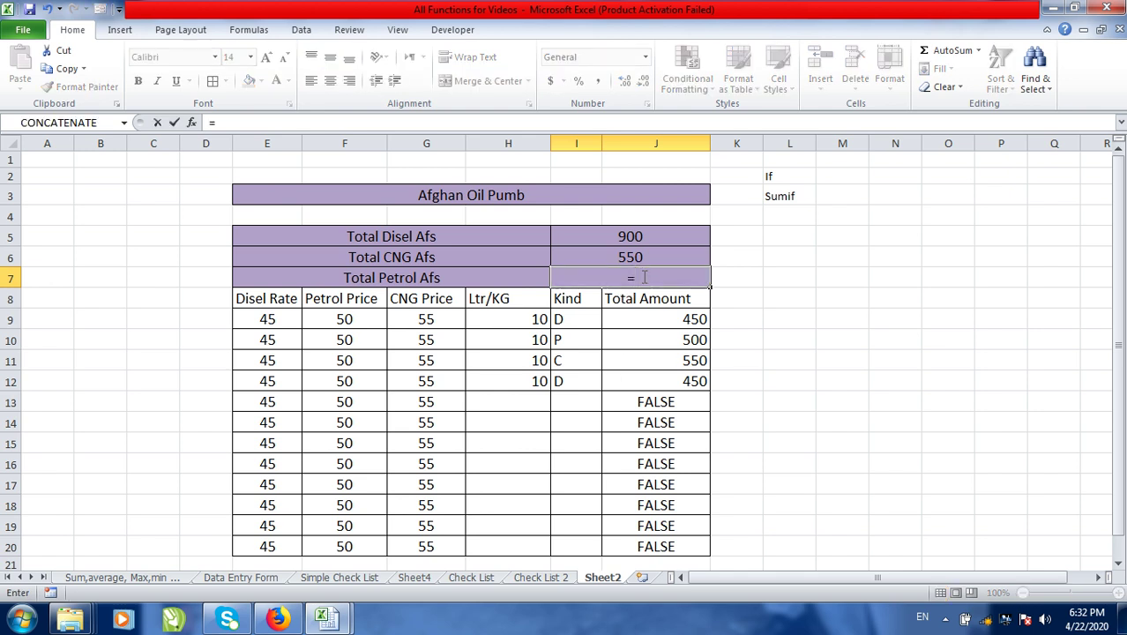
pyautogui.write('sum')
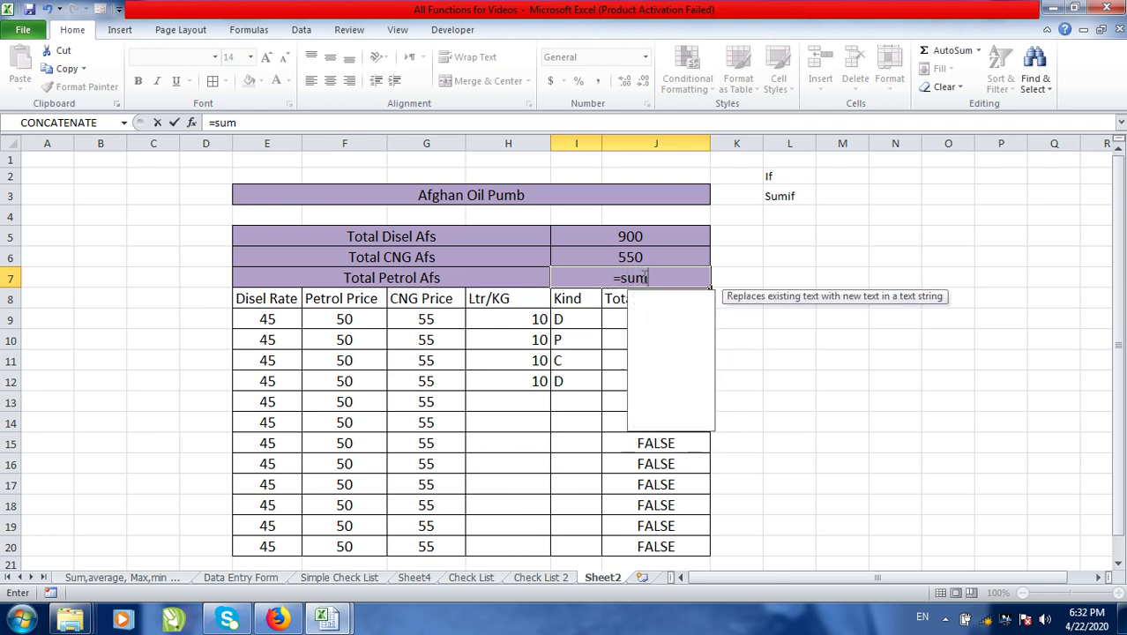
pyautogui.write('if')
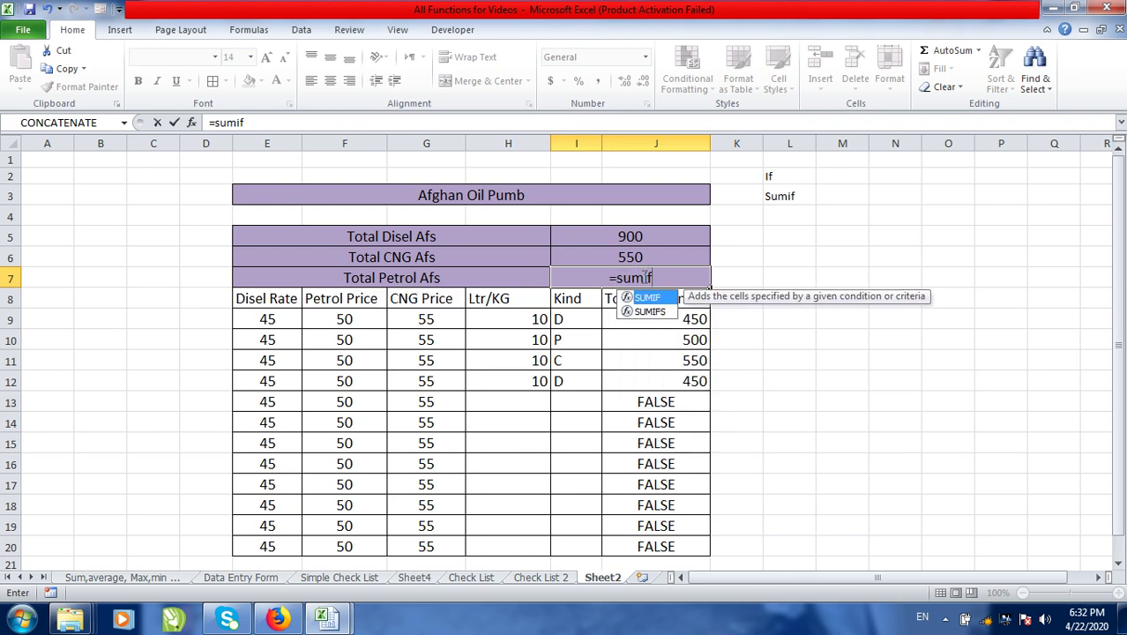
pyautogui.click(656, 299)
pyautogui.doubleClick(654, 298)
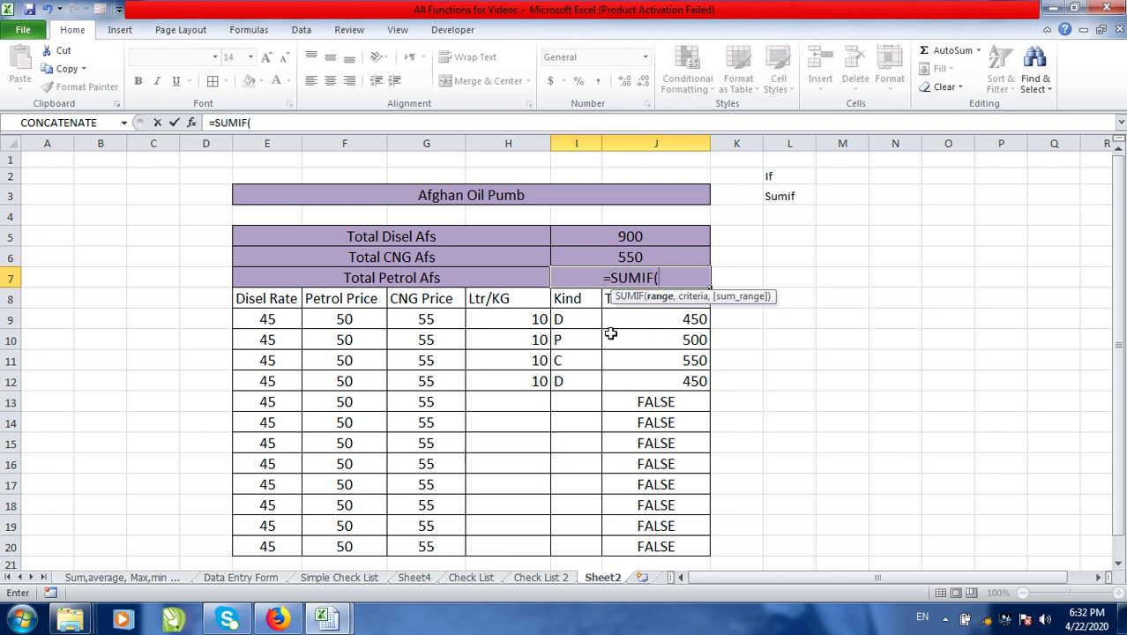
pyautogui.moveTo(587, 320); pyautogui.dragTo(584, 535)
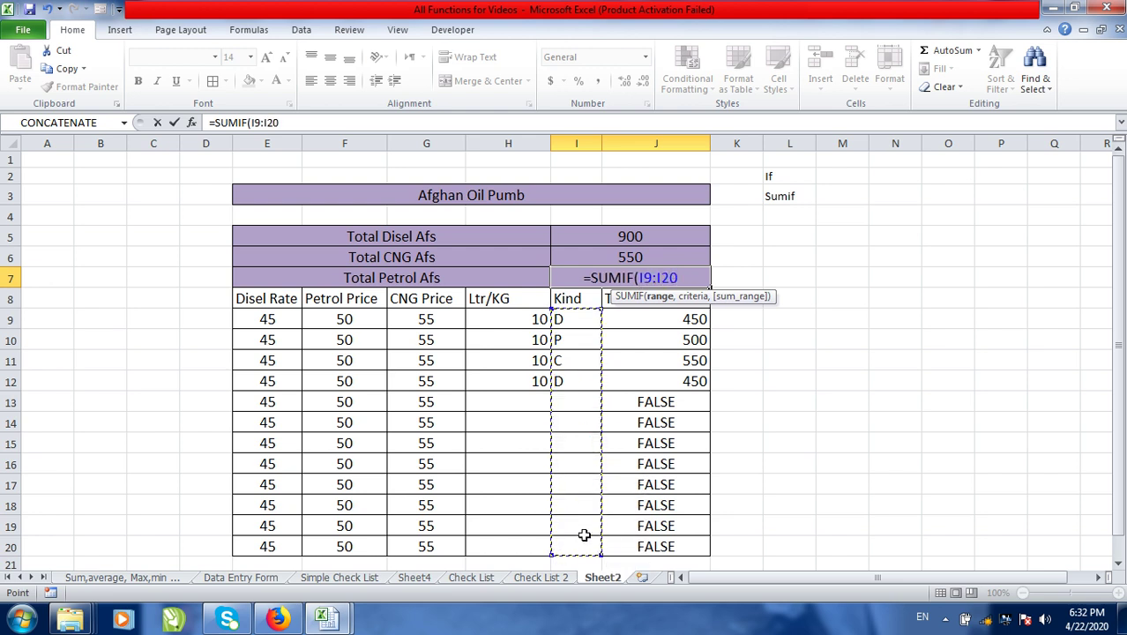
# - Complete the Total Petrol Afs formula with "P" as the criterion and the Total Amount cells J9:J20 as the sum range
pyautogui.write(',"')
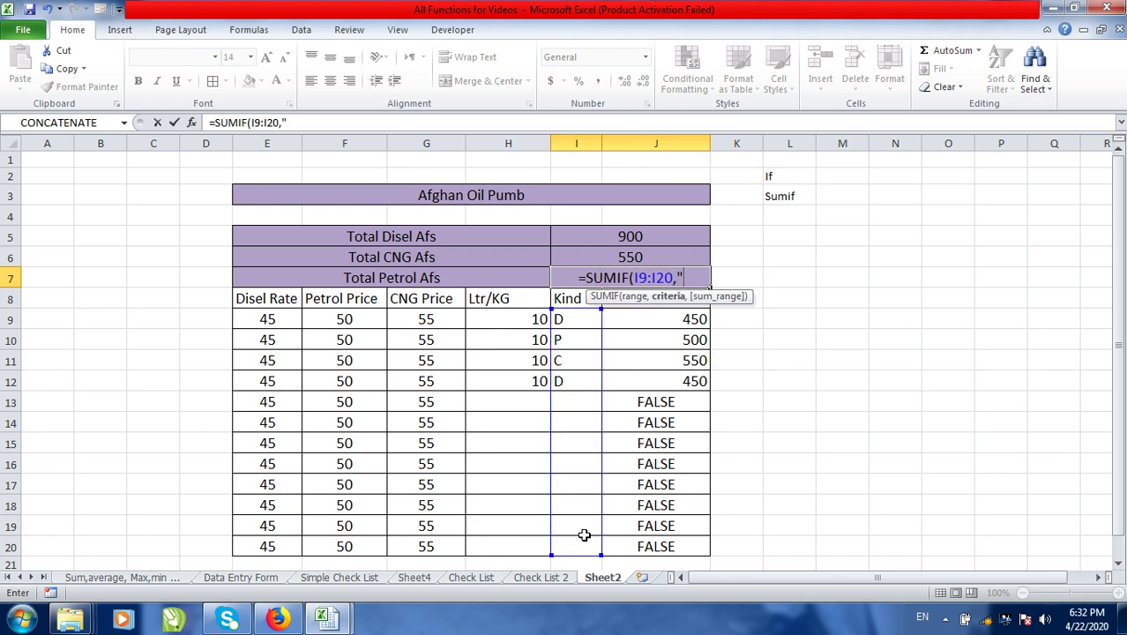
pyautogui.write('P",')
pyautogui.click(672, 319)
pyautogui.moveTo(672, 319); pyautogui.dragTo(668, 545)
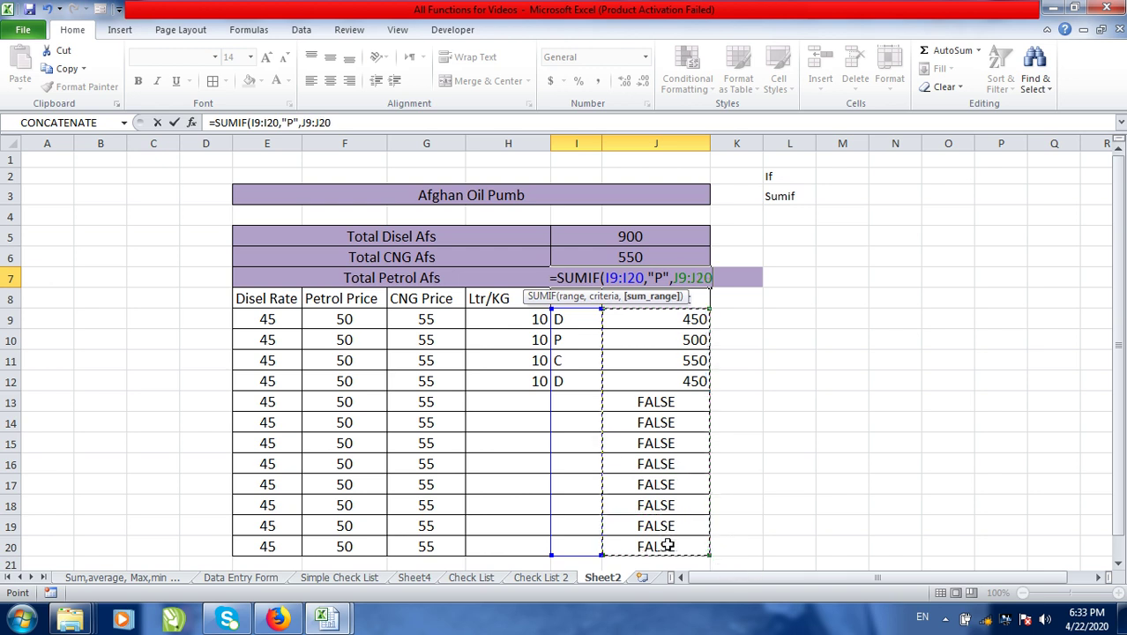
pyautogui.write(')')
pyautogui.press('Return')
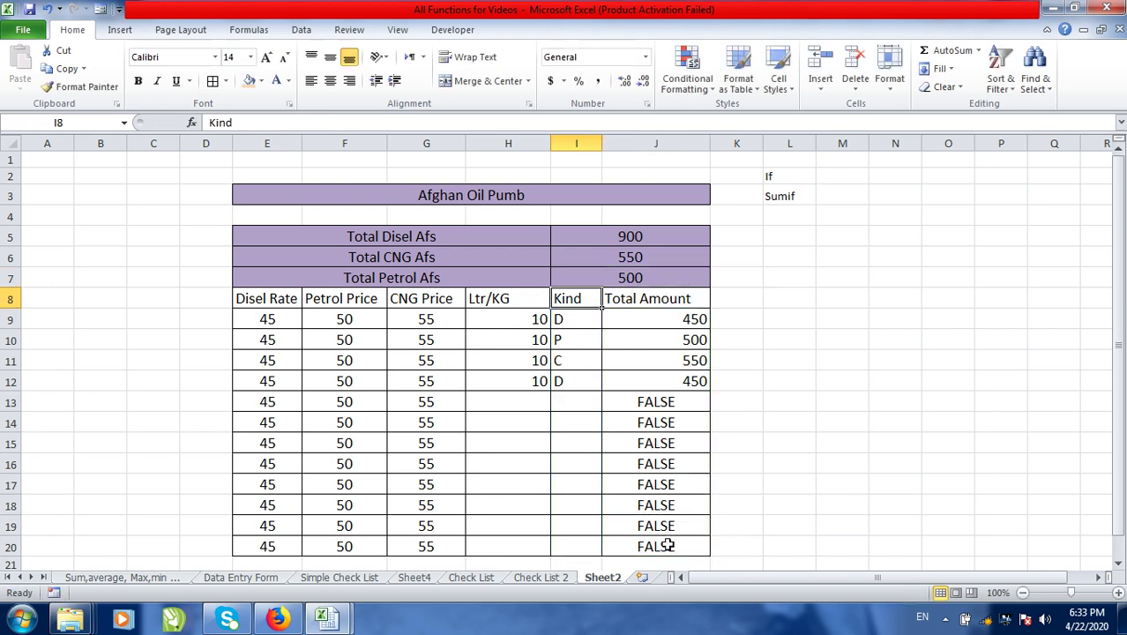
# - Enter a sale in row 13 with 15 as the Ltr/KG quantity and C as the kind, and check its Total Amount
pyautogui.click(569, 450)
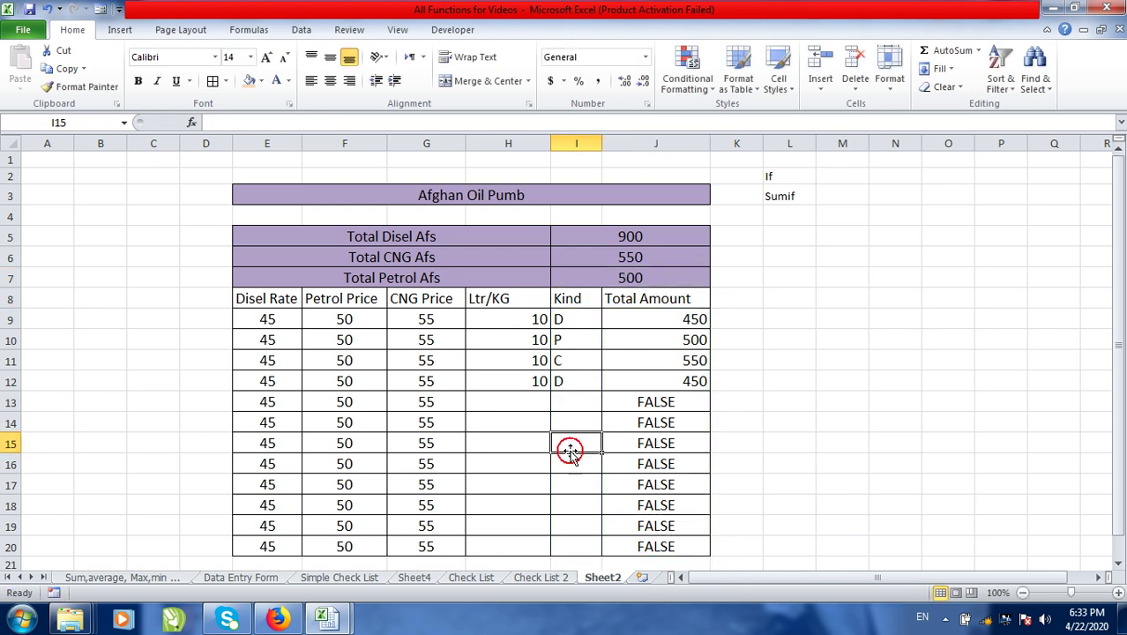
pyautogui.click(532, 401)
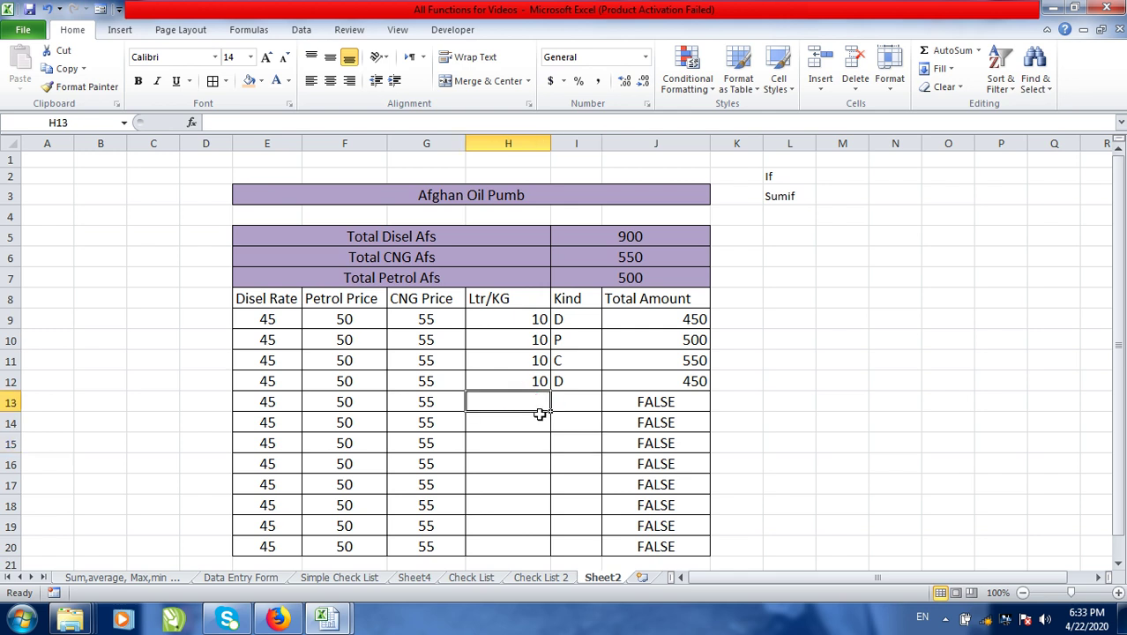
pyautogui.write('15')
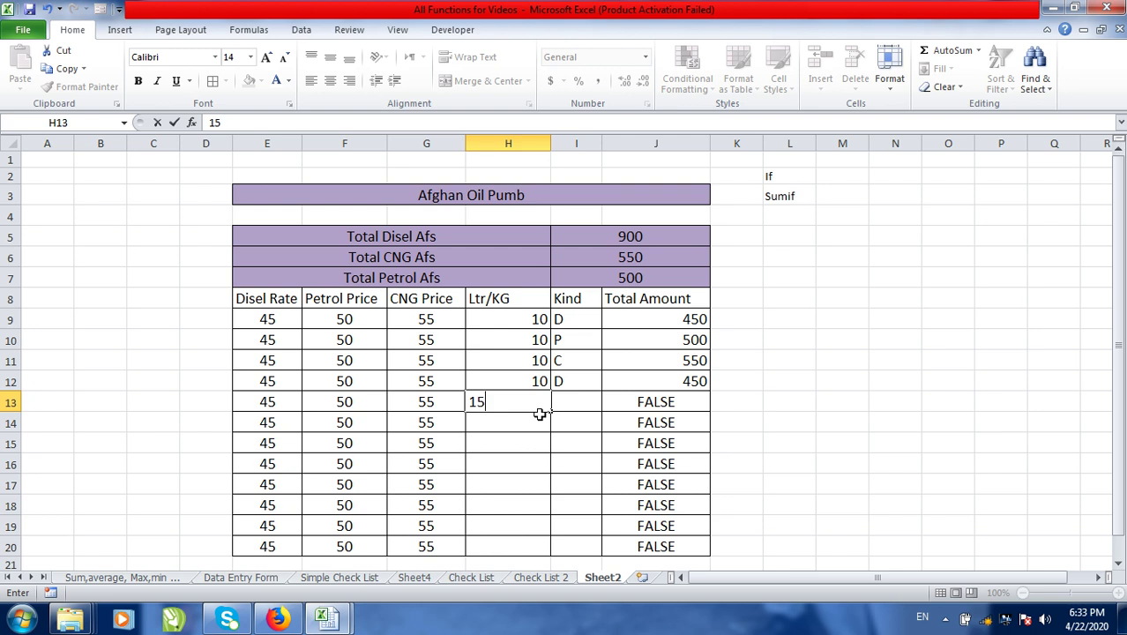
pyautogui.click(569, 403)
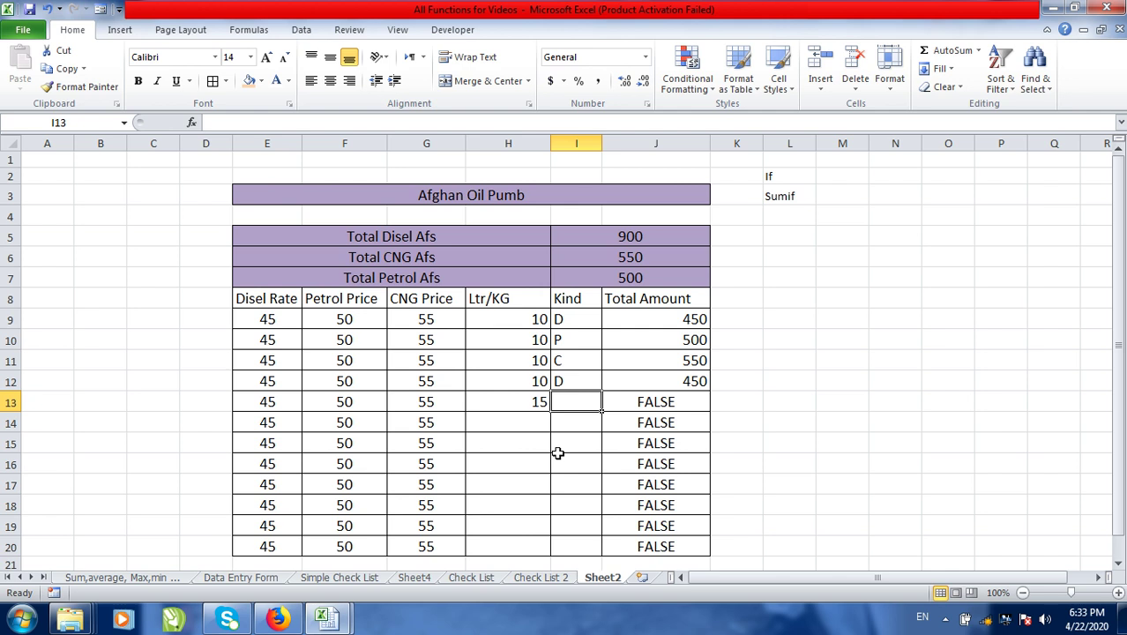
pyautogui.write('C')
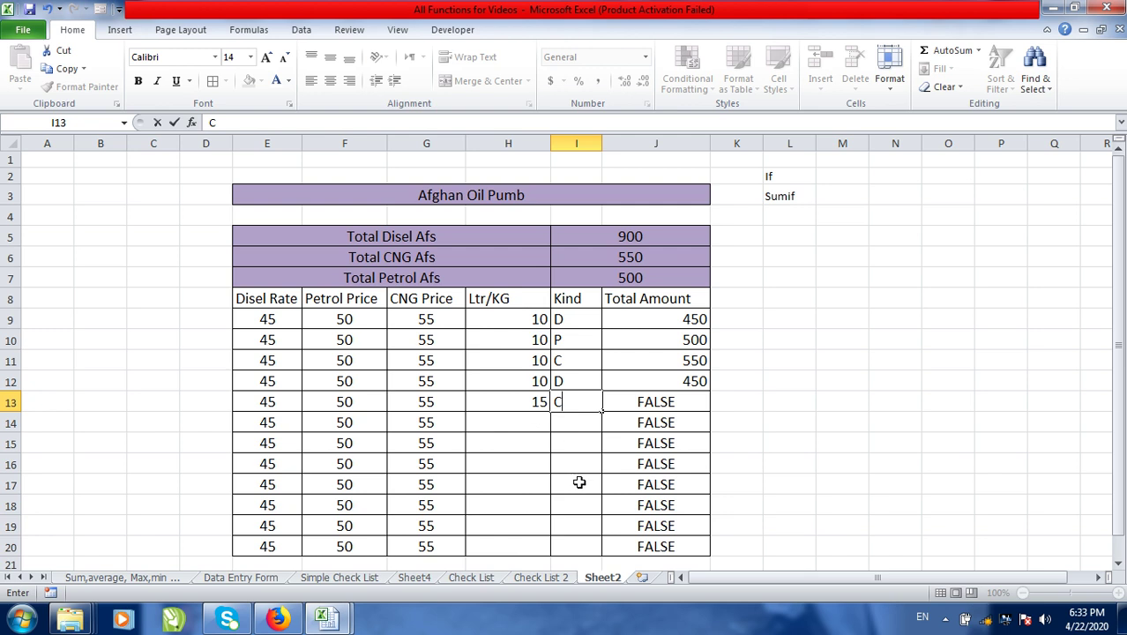
pyautogui.press('Return')
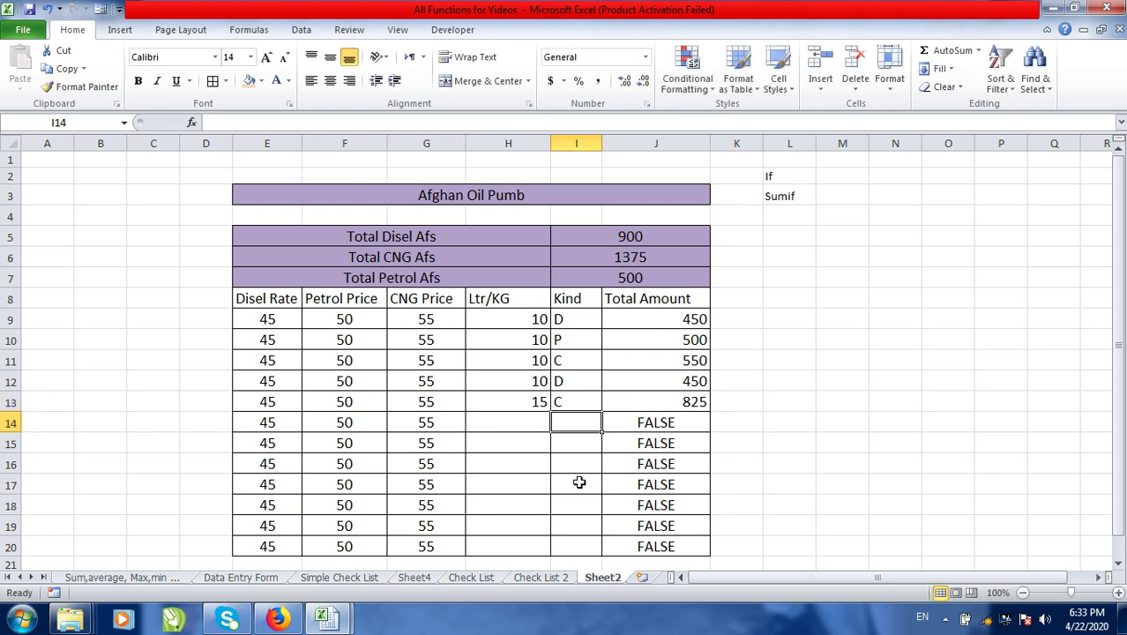
pyautogui.click(658, 405)
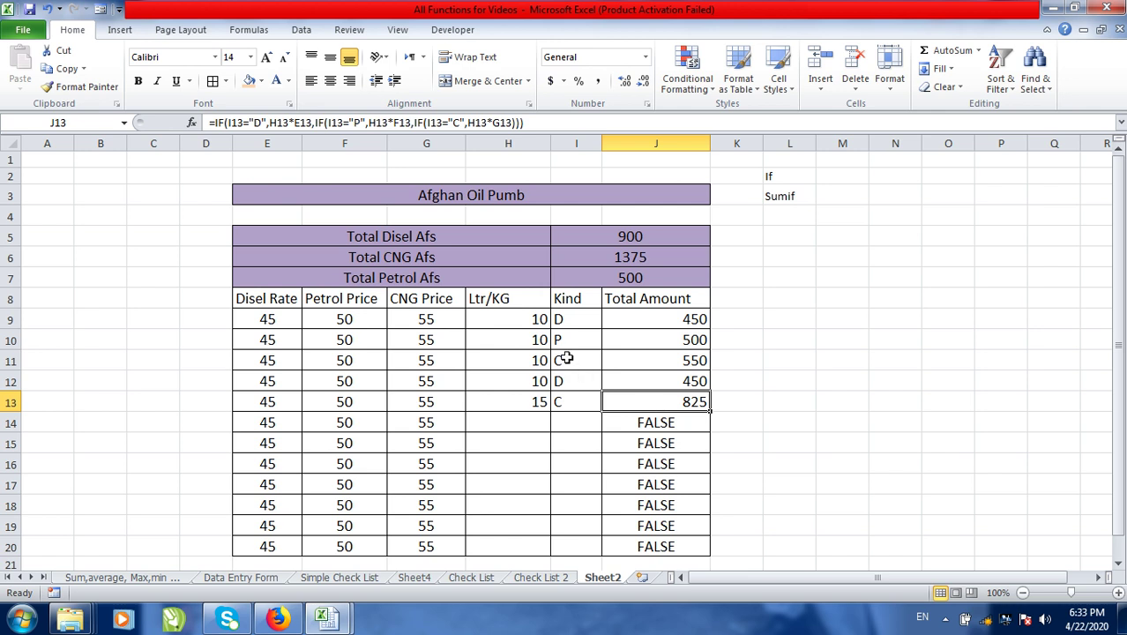